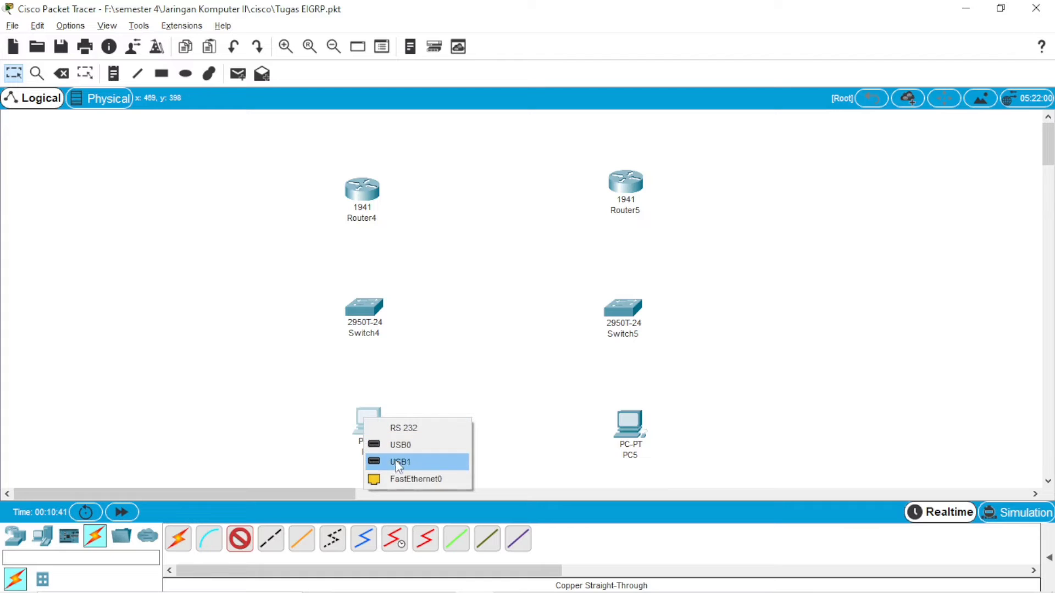
Step: Connect PC4 to Switch4 and PC5 to Switch5 with copper straight-through cables, using FastEthernet0 on each PC and GigabitEthernet0/2 on each switch
{"action": "left_click", "coordinate": [400, 479]}
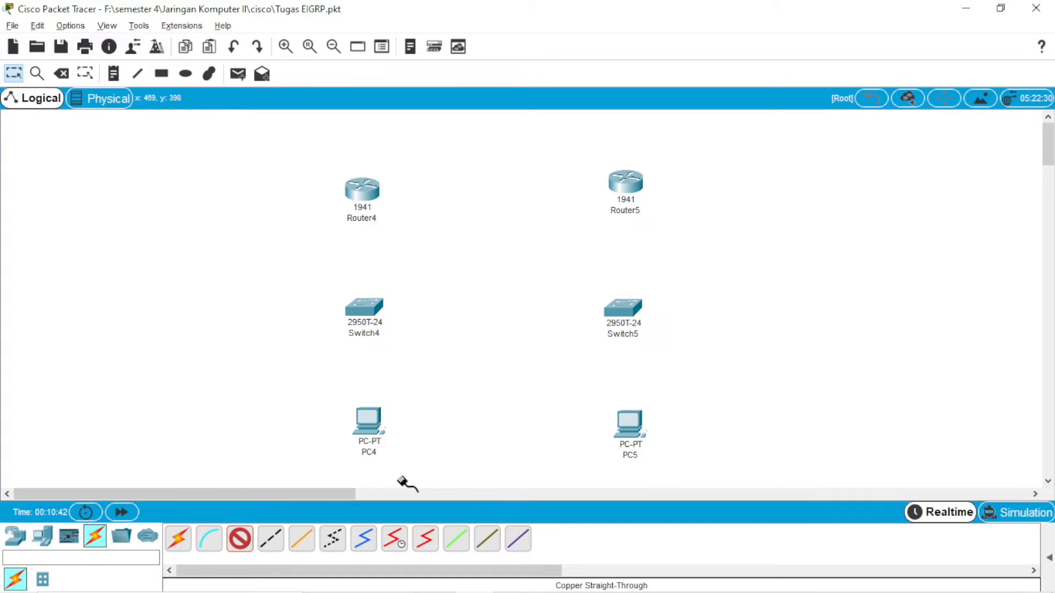
{"action": "left_click", "coordinate": [365, 308]}
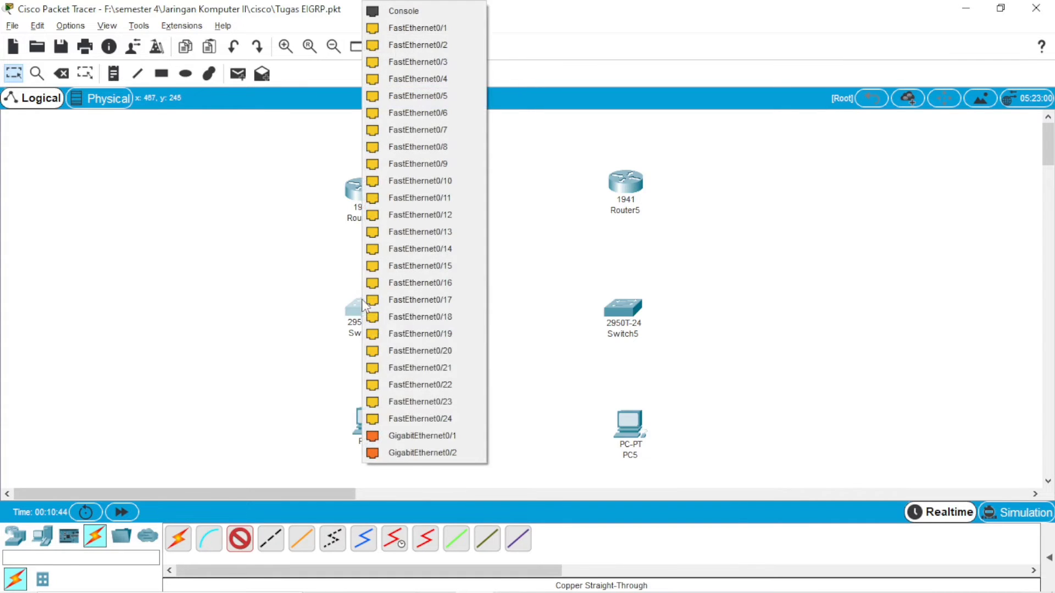
{"action": "left_click", "coordinate": [412, 449]}
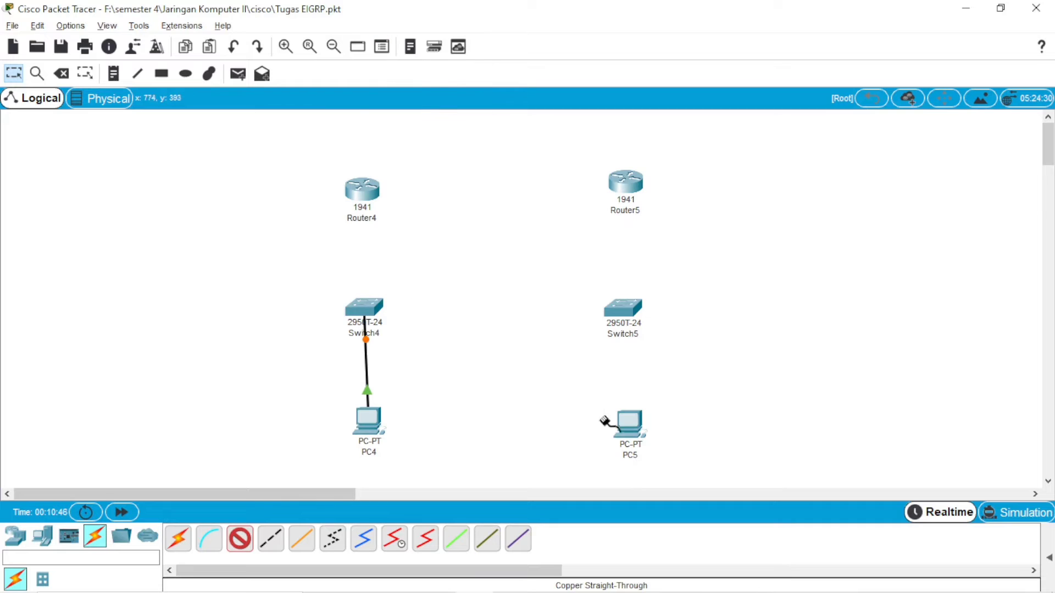
{"action": "left_click", "coordinate": [626, 423]}
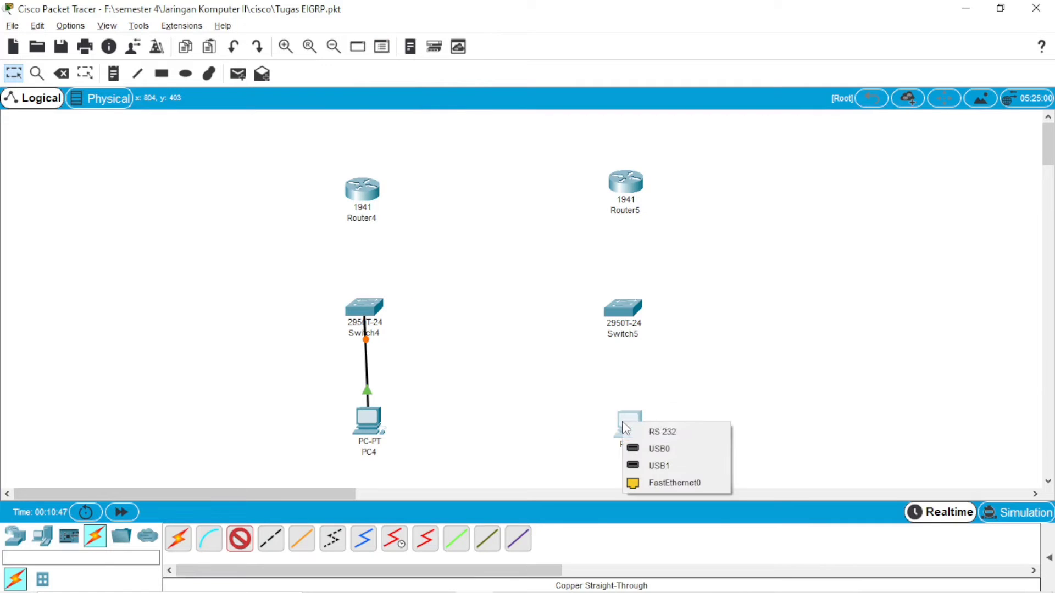
{"action": "left_click", "coordinate": [648, 483]}
{"action": "left_click", "coordinate": [623, 306]}
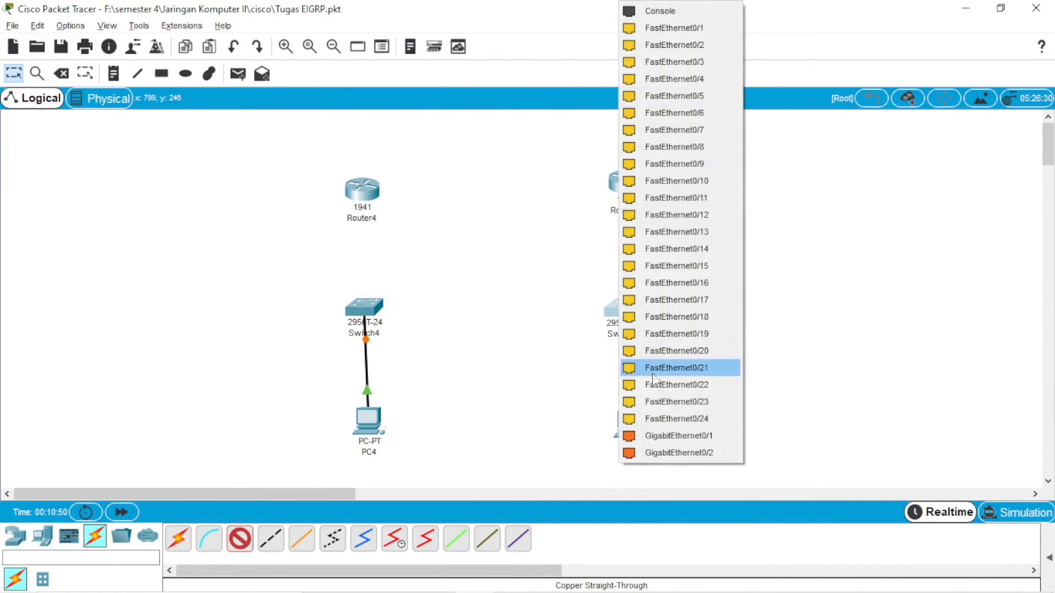
{"action": "left_click", "coordinate": [658, 452]}
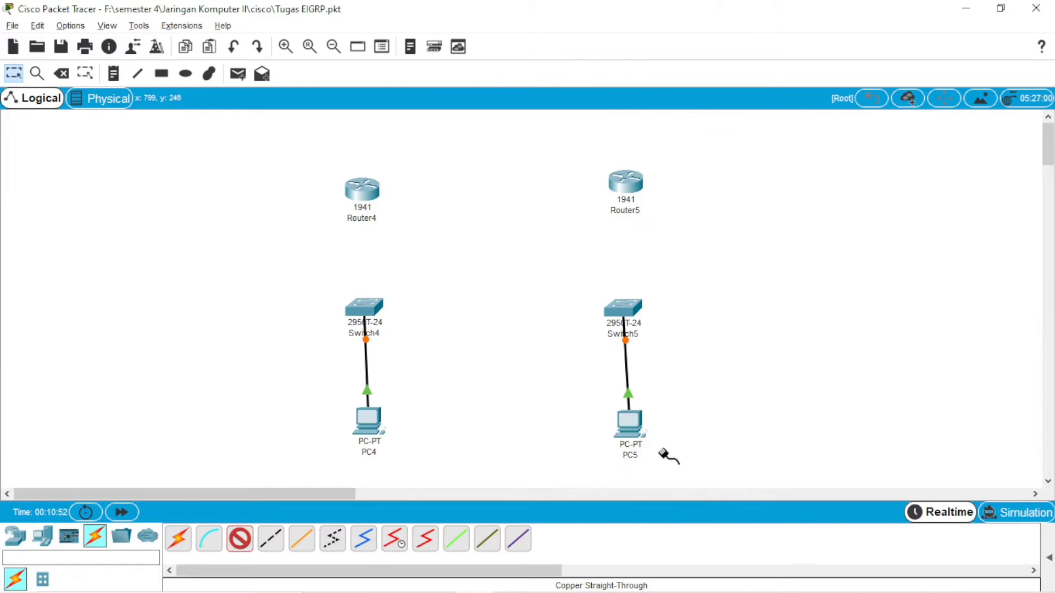
Step: Connect Switch4 to Router4 and Switch5 to Router5 with copper straight-through cables, using GigabitEthernet0/1 at both ends
{"action": "left_click", "coordinate": [366, 304]}
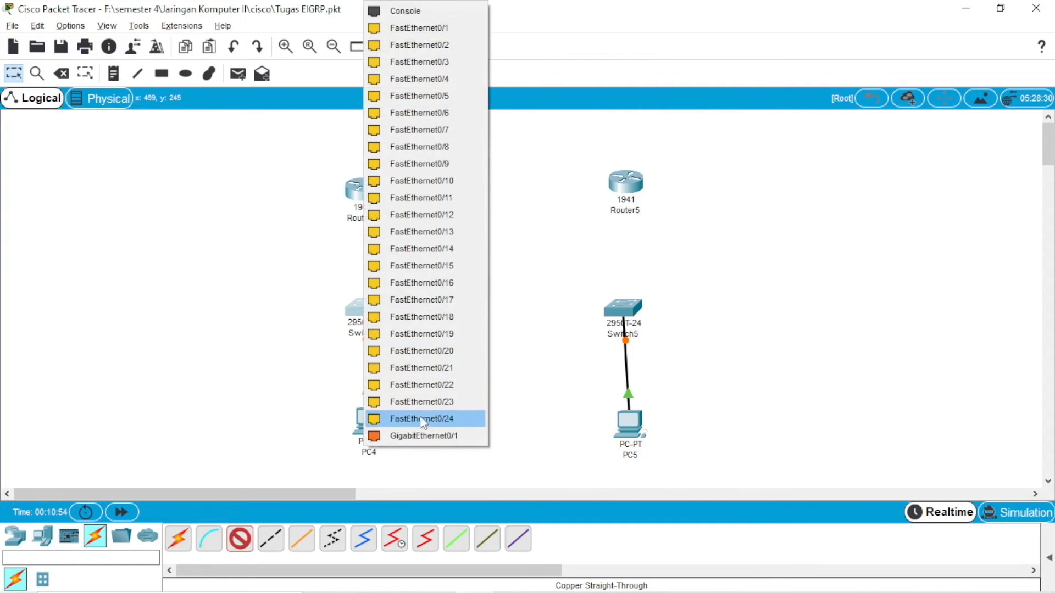
{"action": "left_click", "coordinate": [426, 436]}
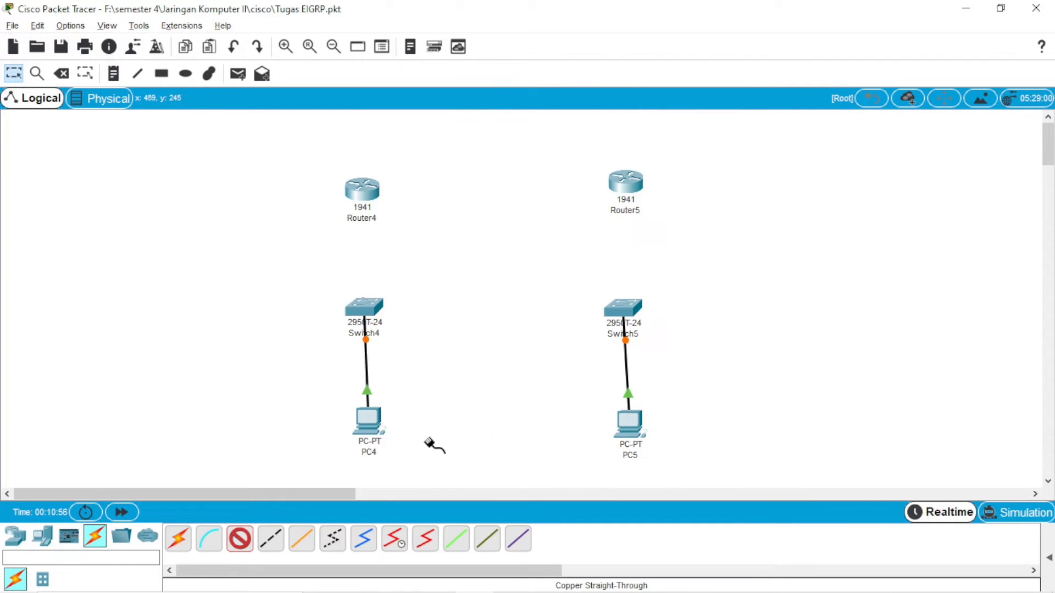
{"action": "left_click", "coordinate": [364, 191]}
{"action": "left_click", "coordinate": [397, 248]}
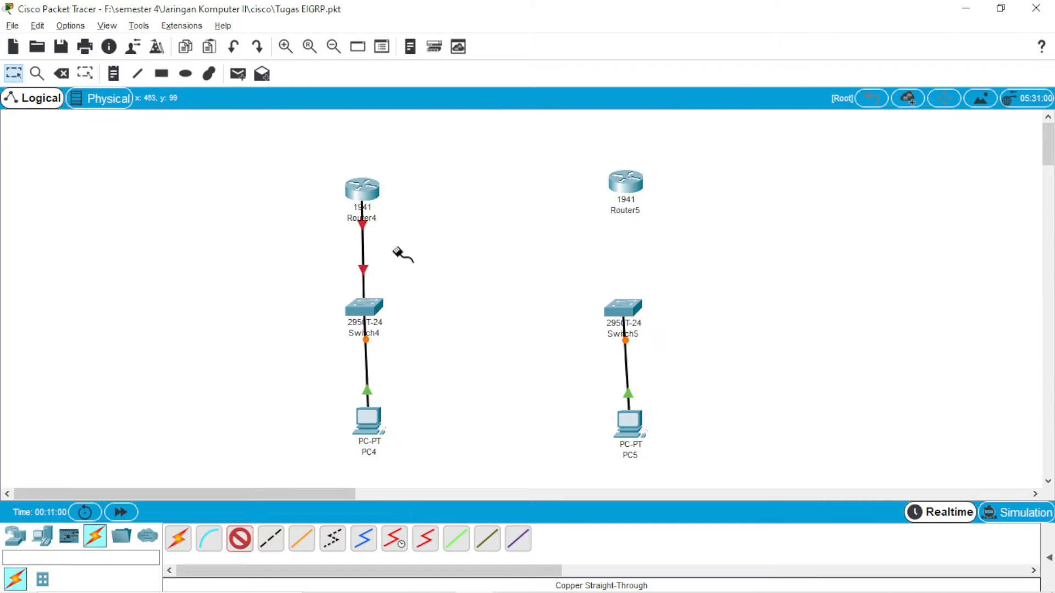
{"action": "left_click", "coordinate": [623, 308]}
{"action": "left_click", "coordinate": [678, 434]}
{"action": "left_click", "coordinate": [630, 194]}
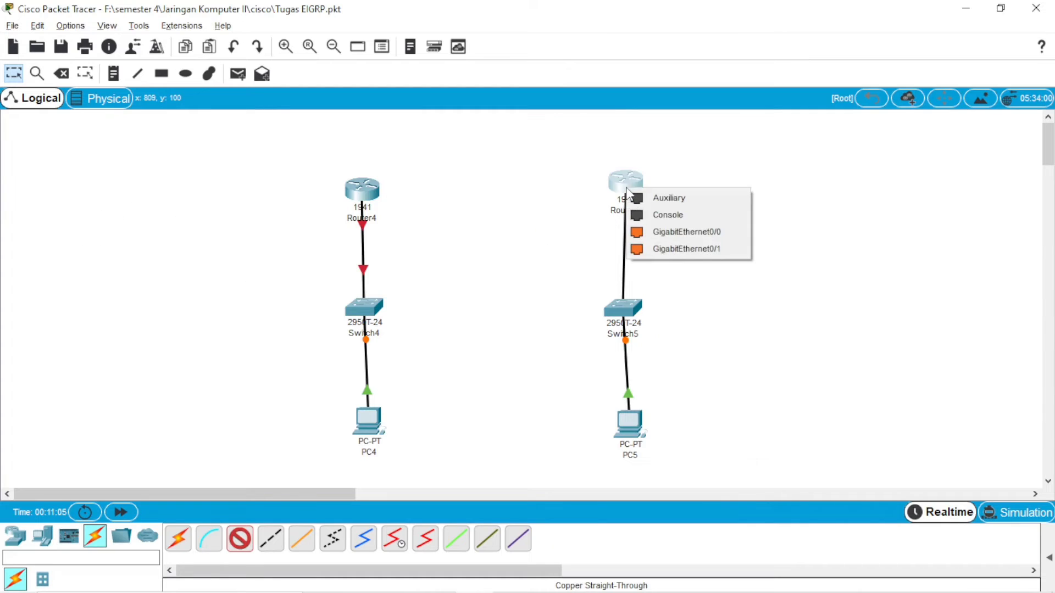
{"action": "left_click", "coordinate": [673, 259]}
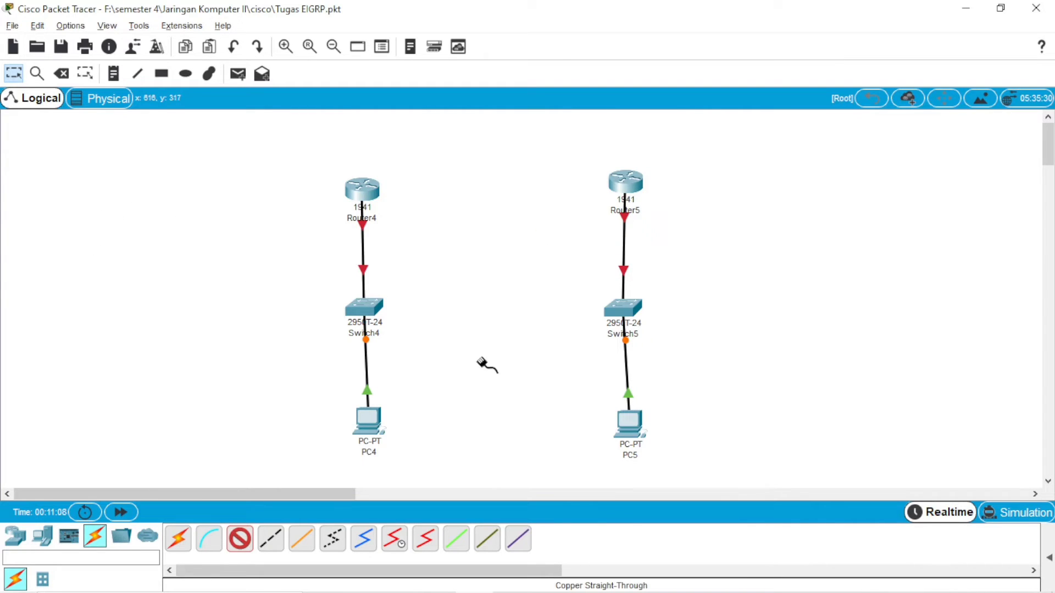
Step: Connect Router4 to Router5 with a copper cross-over cable, using GigabitEthernet0/0 on both routers
{"action": "left_click", "coordinate": [270, 539]}
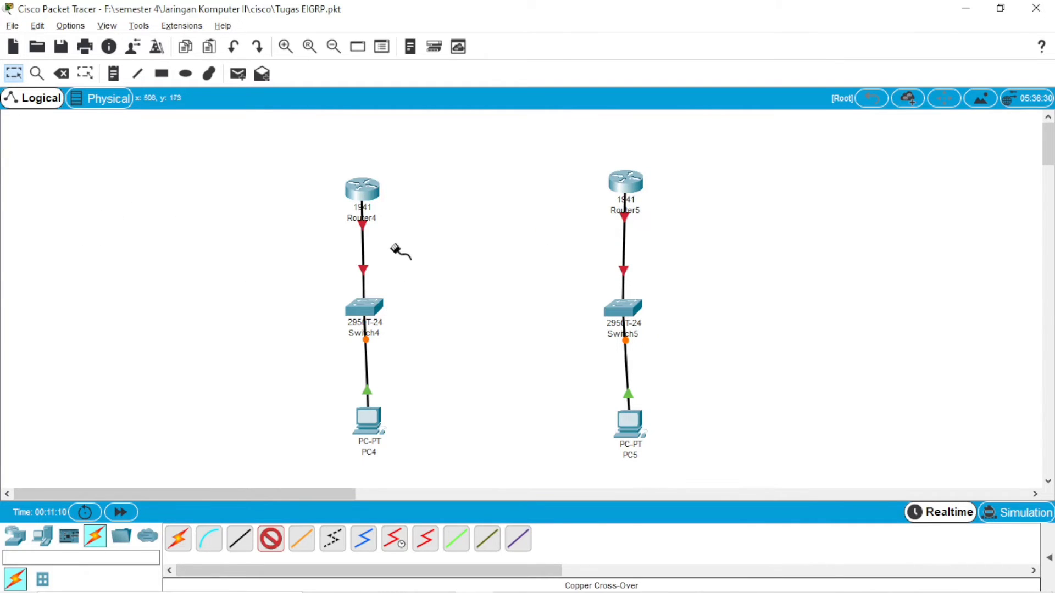
{"action": "left_click", "coordinate": [364, 190]}
{"action": "left_click", "coordinate": [406, 226]}
{"action": "left_click", "coordinate": [624, 187]}
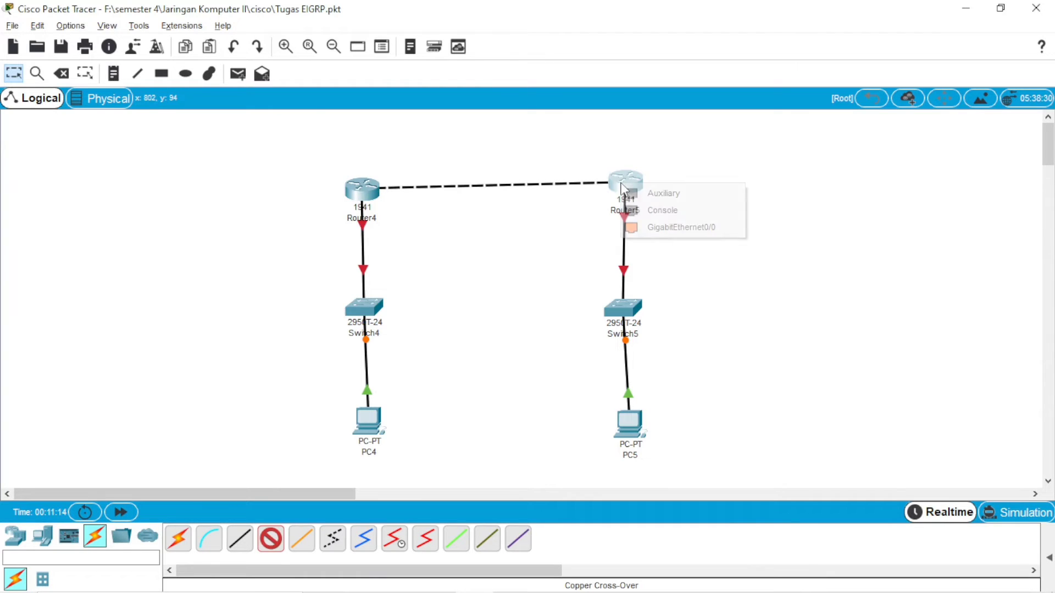
{"action": "left_click", "coordinate": [653, 223]}
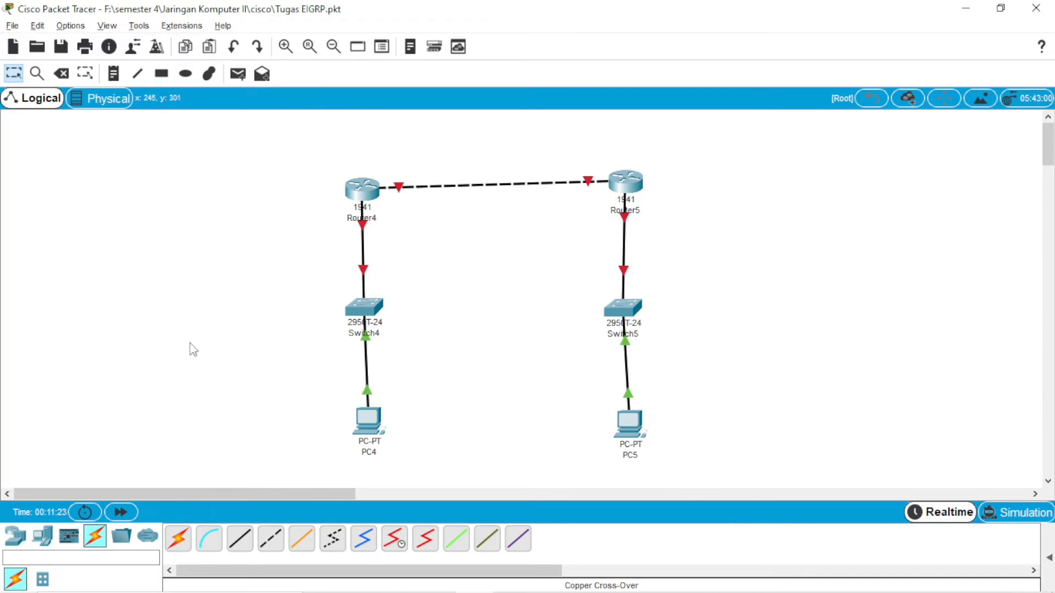
Step: Place the note "ip 192.168.10.2" beside PC4 and the note "ip 192.168.20.2" beside PC5
{"action": "left_click", "coordinate": [113, 74]}
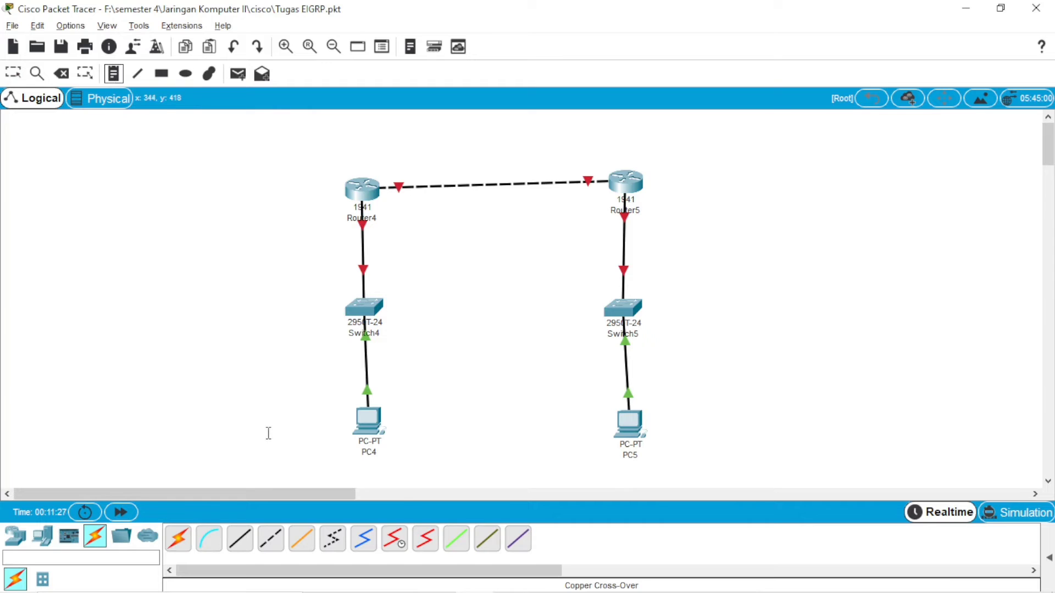
{"action": "left_click", "coordinate": [251, 434]}
{"action": "type", "text": "ip"}
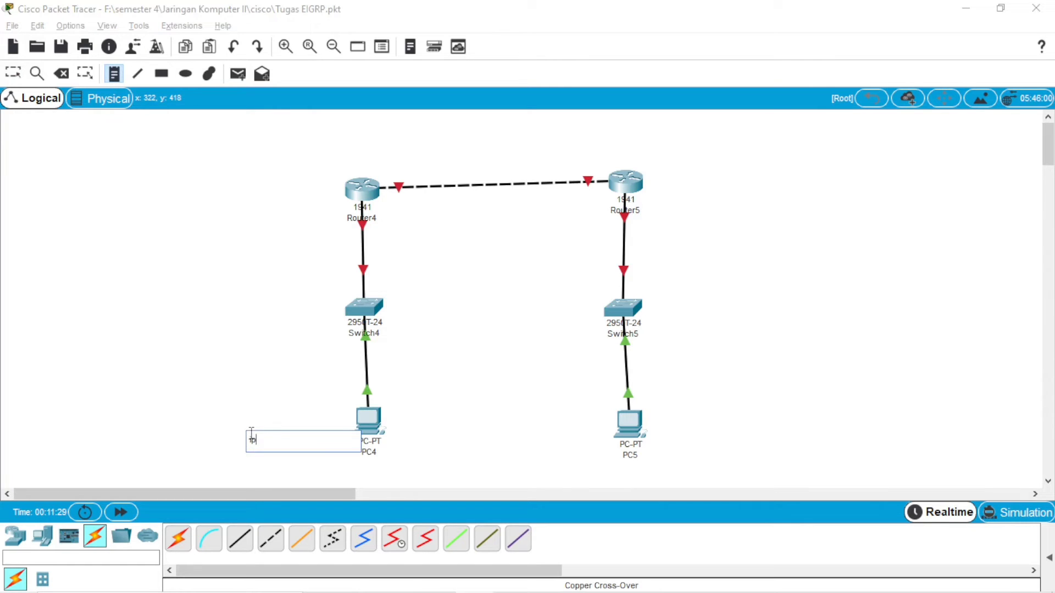
{"action": "type", "text": " 192.168.10.2"}
{"action": "left_click", "coordinate": [678, 441]}
{"action": "type", "text": "ip 192.168.20.2"}
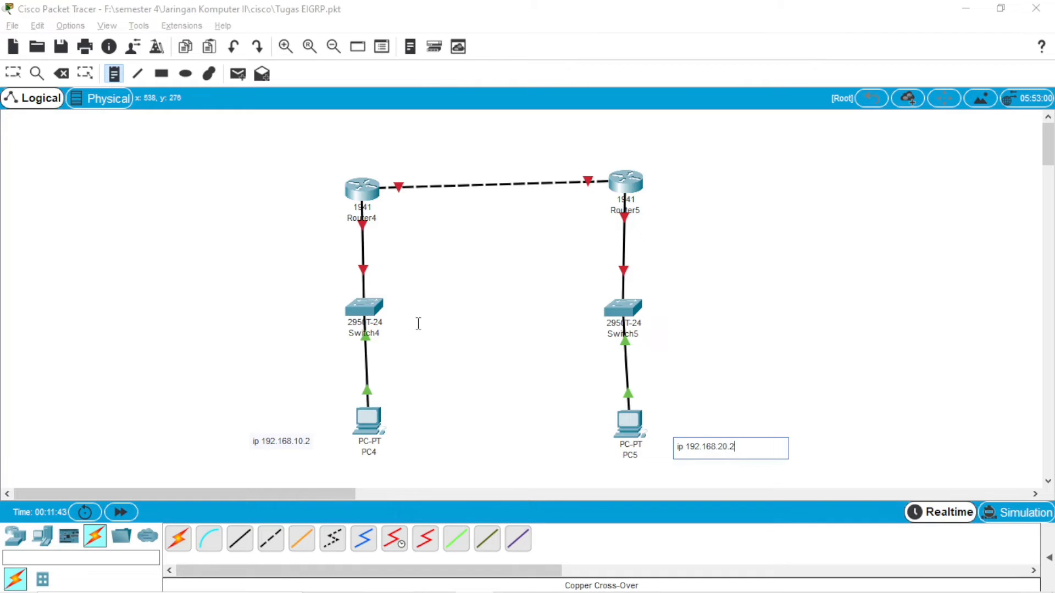
Step: Place the notes "gig0/1 192.168.10.1" beside the Router4–Switch4 link and "gig0/1 192.168.20.1" beside the Router5–Switch5 link
{"action": "left_click", "coordinate": [256, 262]}
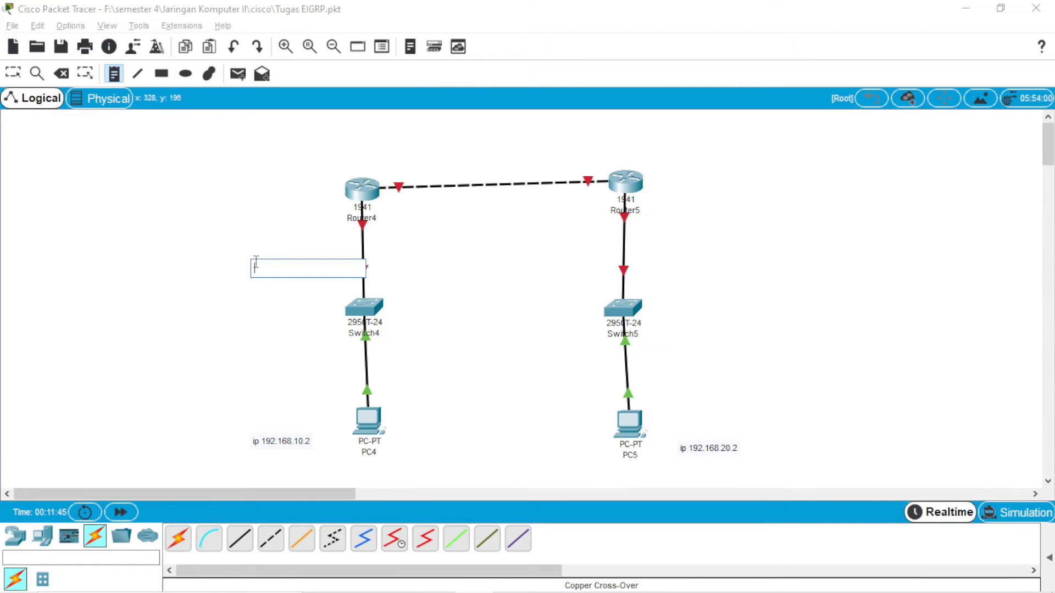
{"action": "type", "text": "gig0 /1 192"}
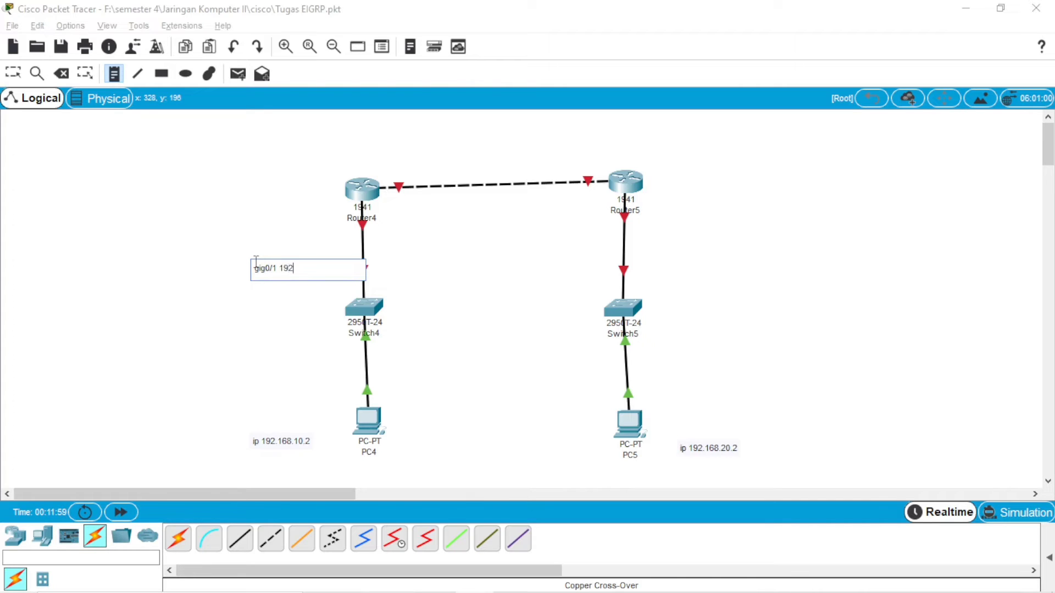
{"action": "type", "text": ".168.10.1"}
{"action": "left_click", "coordinate": [670, 251]}
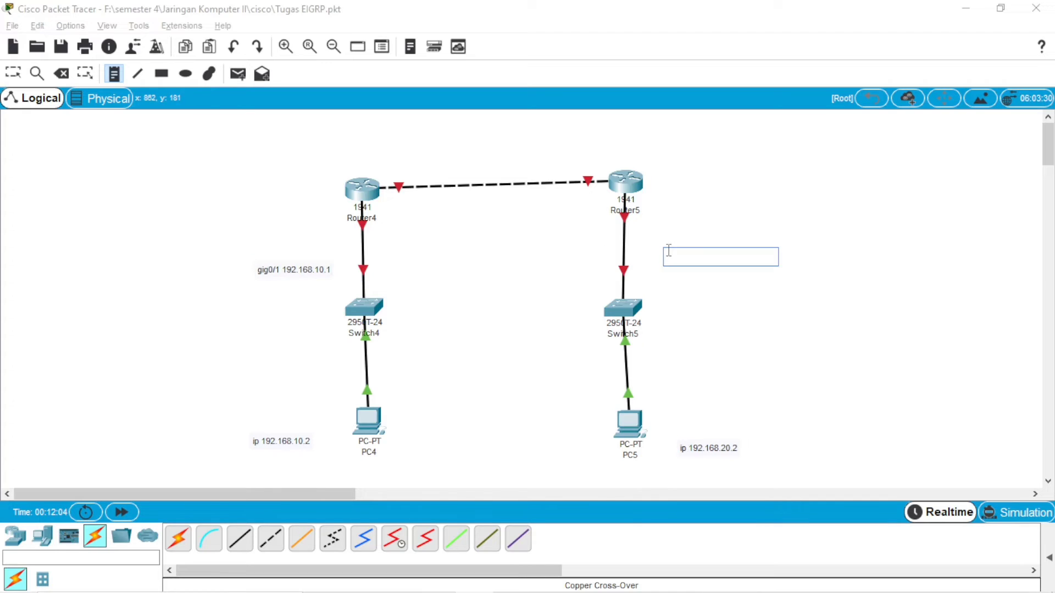
{"action": "type", "text": "gig0/1 192.168.20.1"}
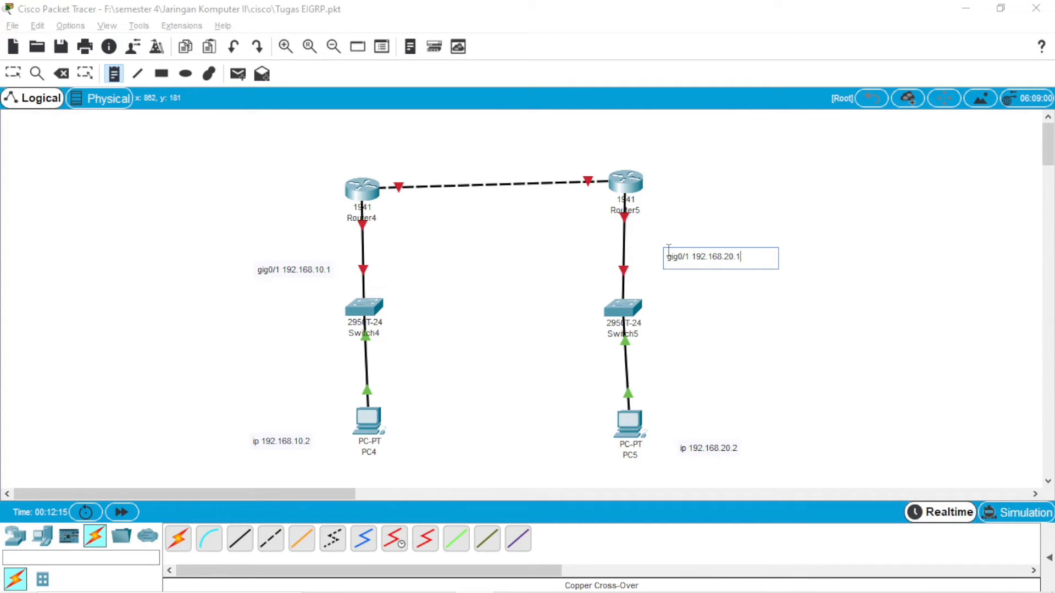
Step: Place the note "gig0/0 192.168.30.1" above Router4 and the note "gig0/0 192.168.30.2" above Router5
{"action": "left_click", "coordinate": [333, 153]}
{"action": "type", "text": "gig"}
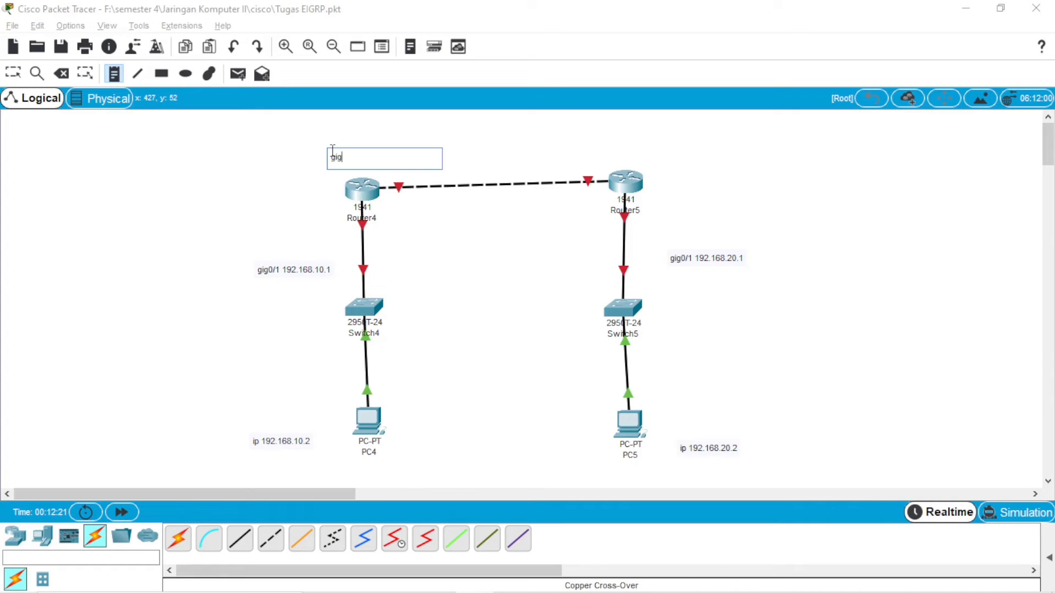
{"action": "type", "text": "0/0 192.168.30.1"}
{"action": "left_click", "coordinate": [574, 154]}
{"action": "type", "text": "gig"}
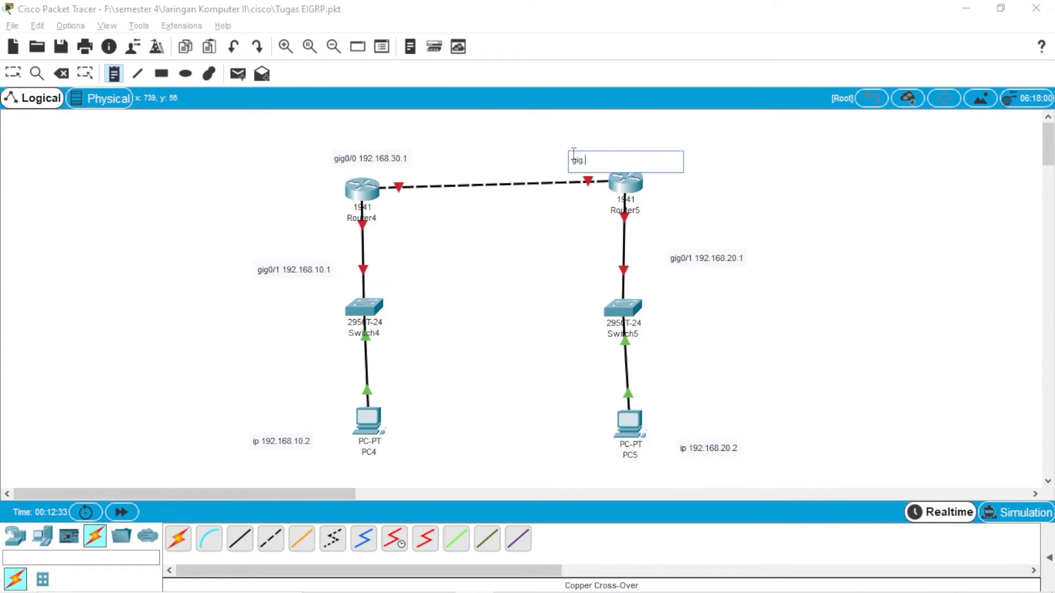
{"action": "type", "text": "0/0 192.168.30.2"}
{"action": "left_click", "coordinate": [14, 73]}
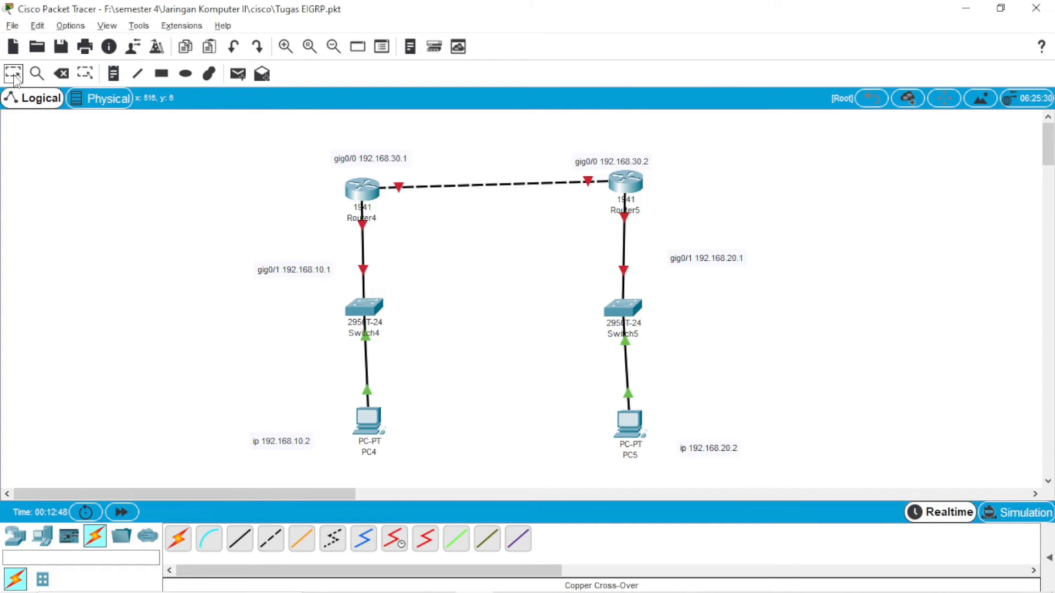
Step: Set PC4's static IP address to 192.168.10.2 with subnet mask 255.255.255.0
{"action": "left_click", "coordinate": [367, 421]}
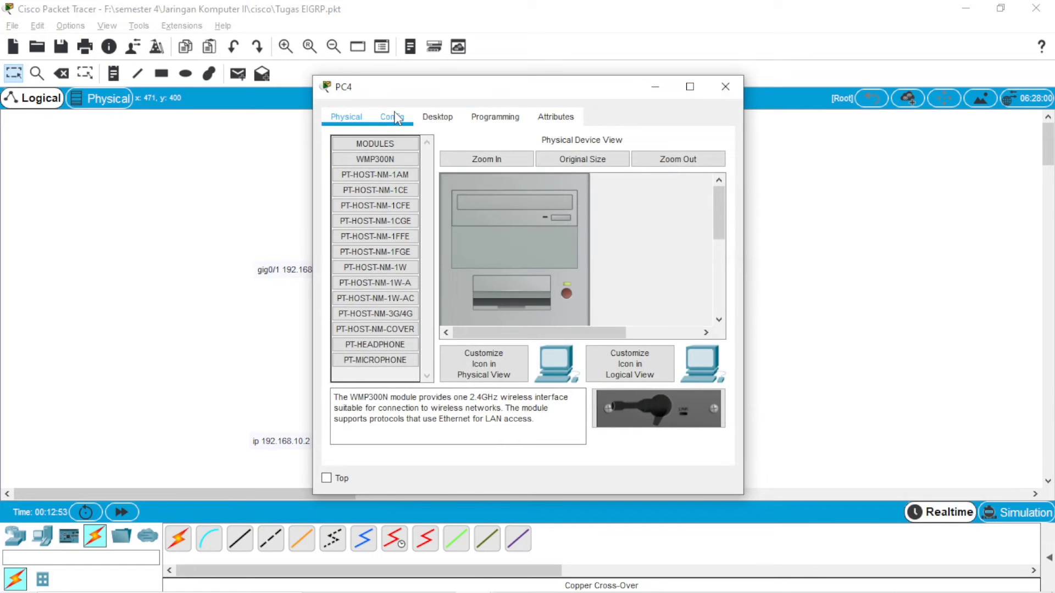
{"action": "left_click", "coordinate": [397, 118]}
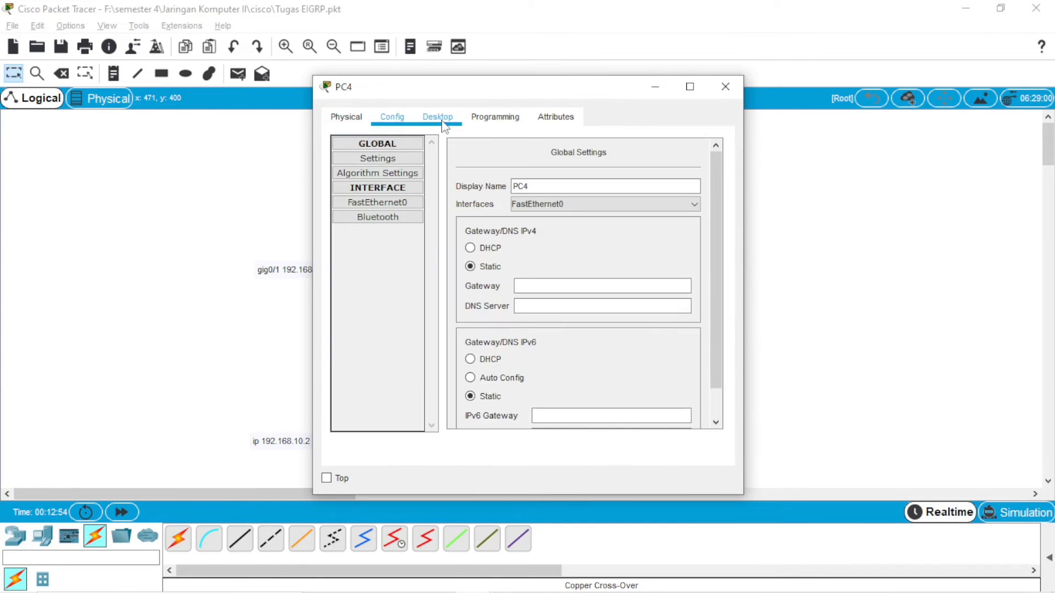
{"action": "left_click", "coordinate": [440, 119]}
{"action": "left_click", "coordinate": [370, 194]}
{"action": "left_click", "coordinate": [487, 225]}
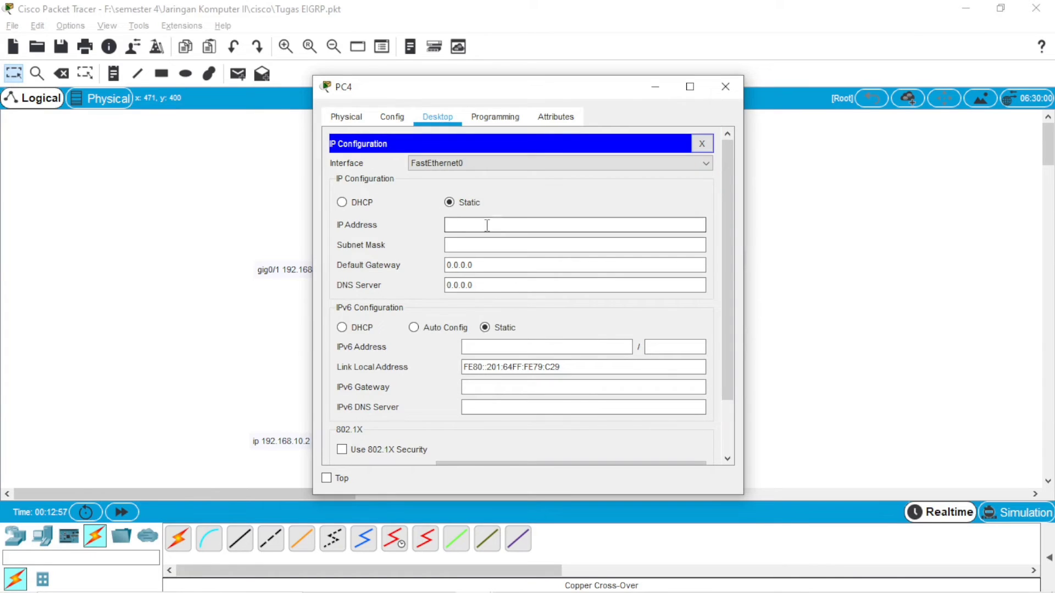
{"action": "type", "text": "192."}
{"action": "left_click_drag", "start_coordinate": [531, 87], "coordinate": [624, 90]}
{"action": "type", "text": ".168"}
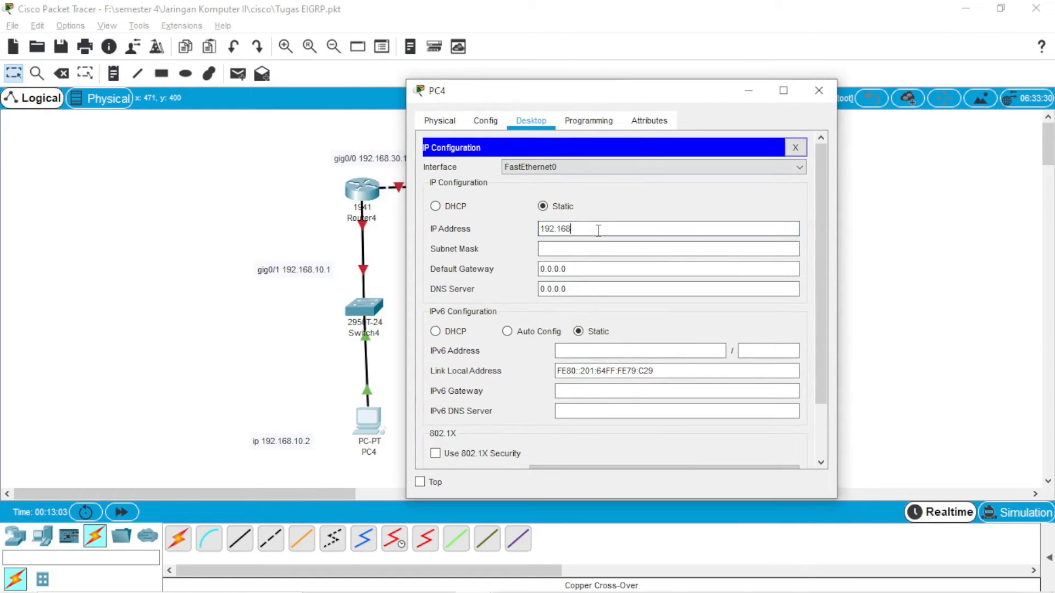
{"action": "type", "text": ".10.2"}
{"action": "left_click", "coordinate": [599, 249]}
Step: Set PC4's default gateway to 192.168.10.1 and close its configuration window
{"action": "left_click", "coordinate": [585, 273]}
{"action": "left_click_drag", "start_coordinate": [585, 270], "coordinate": [522, 273]}
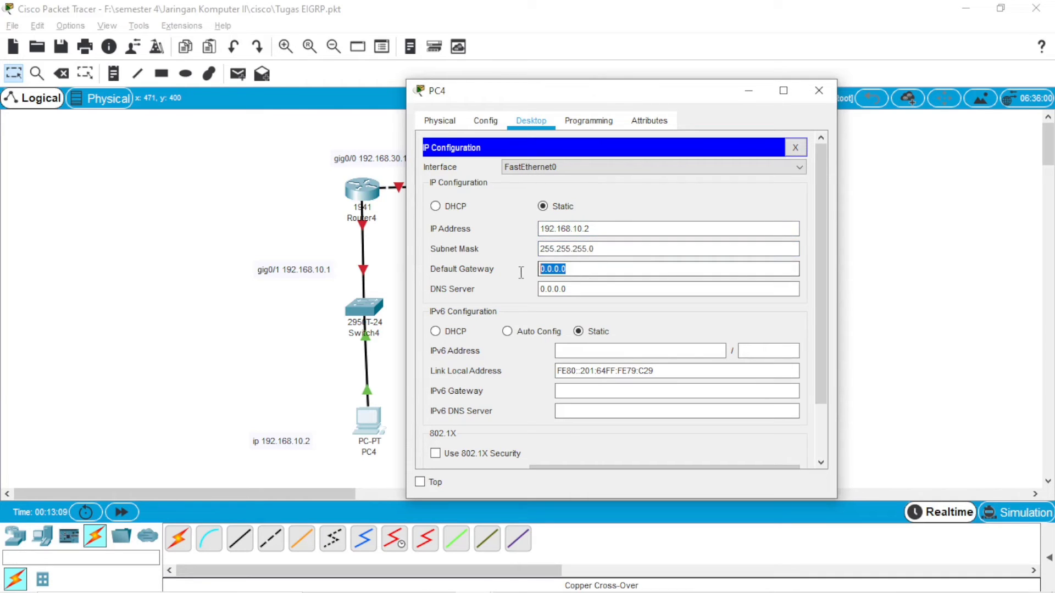
{"action": "type", "text": "192.168."}
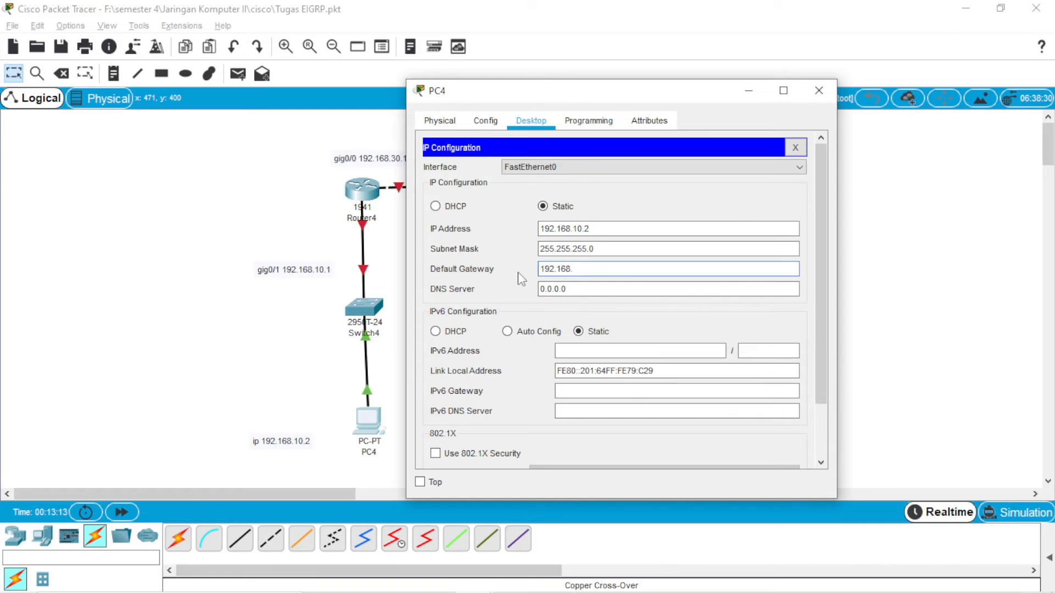
{"action": "type", "text": "10.1"}
{"action": "left_click", "coordinate": [816, 99]}
Step: Set PC5's static IP address to 192.168.20.2 with subnet mask 255.255.255.0
{"action": "left_click", "coordinate": [628, 419]}
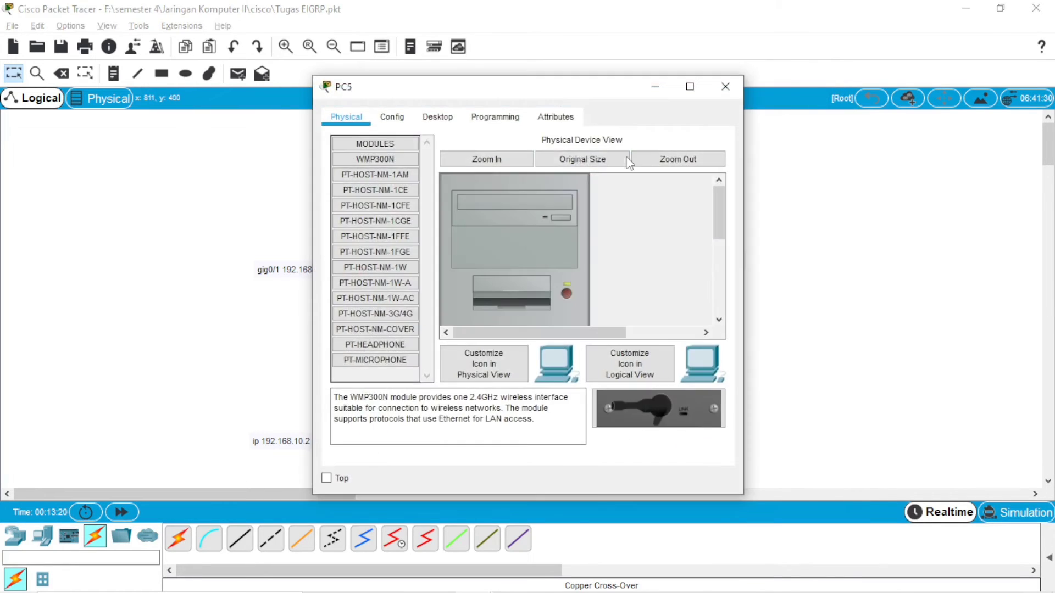
{"action": "left_click", "coordinate": [440, 118]}
{"action": "left_click", "coordinate": [362, 205]}
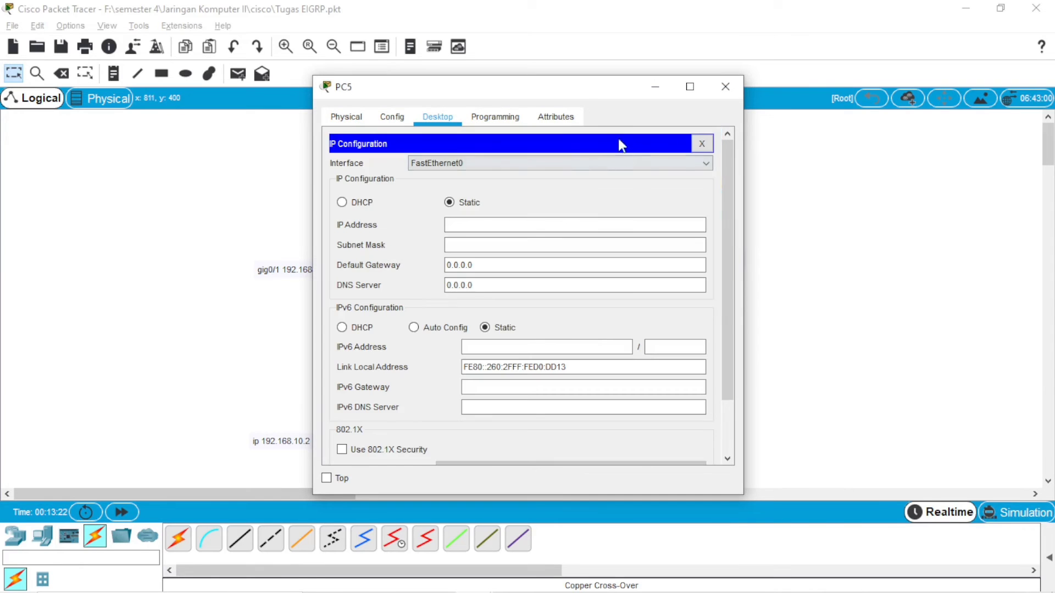
{"action": "left_click_drag", "start_coordinate": [582, 94], "coordinate": [365, 102]}
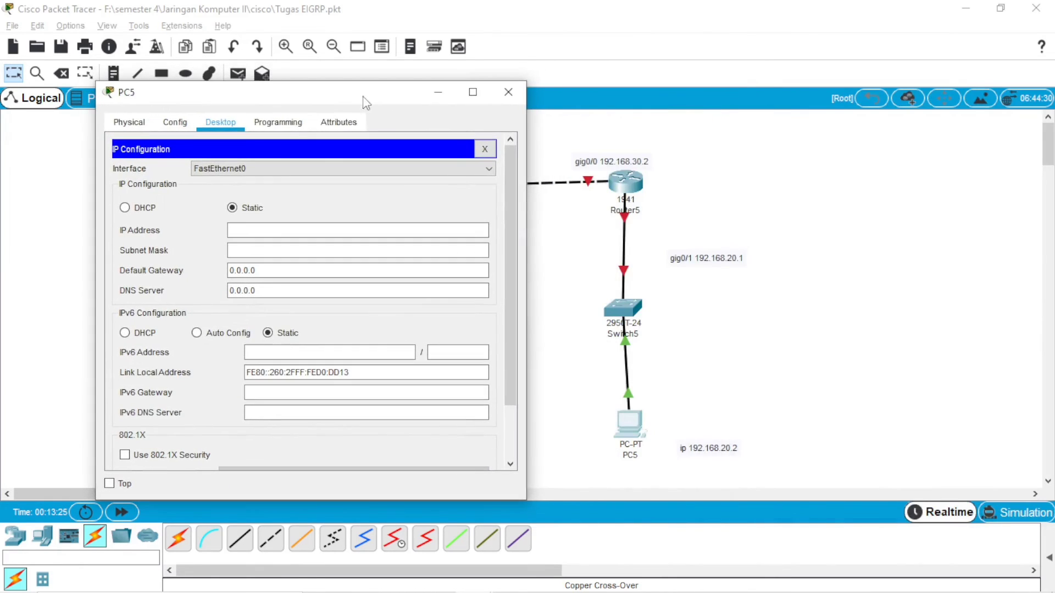
{"action": "left_click", "coordinate": [262, 229]}
{"action": "type", "text": "192"}
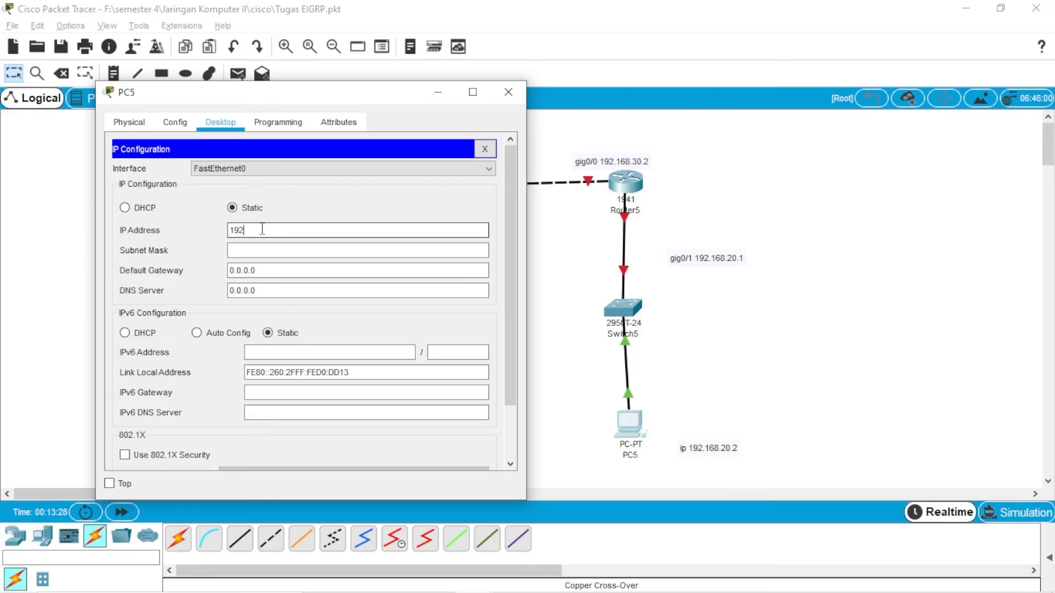
{"action": "type", "text": ".168.20.2"}
{"action": "left_click", "coordinate": [263, 249]}
Step: Set PC5's default gateway to 192.168.20.1 and close its configuration window
{"action": "left_click_drag", "start_coordinate": [267, 269], "coordinate": [202, 272]}
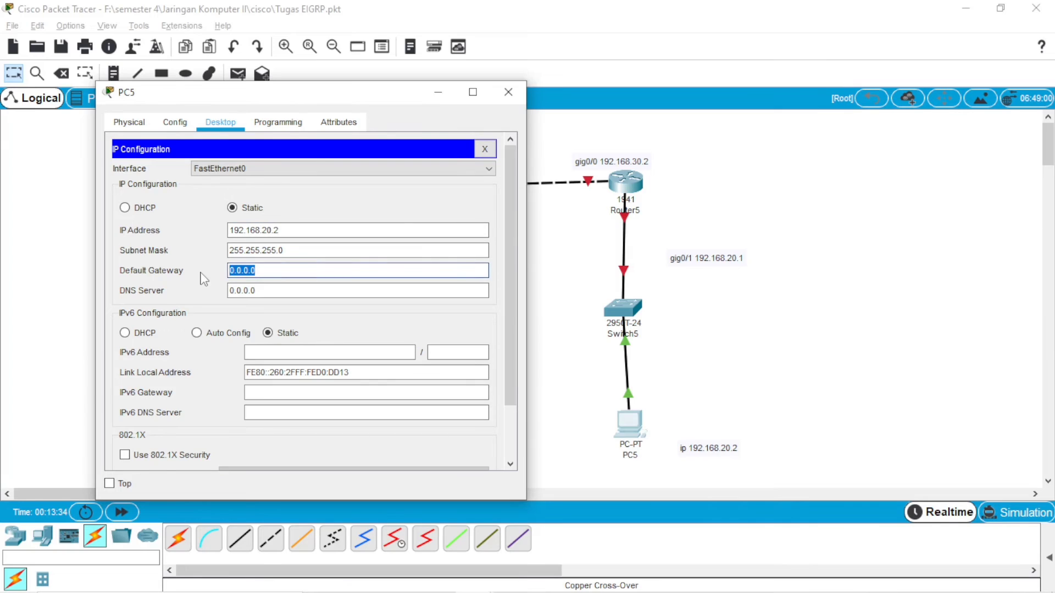
{"action": "type", "text": "192.168.20"}
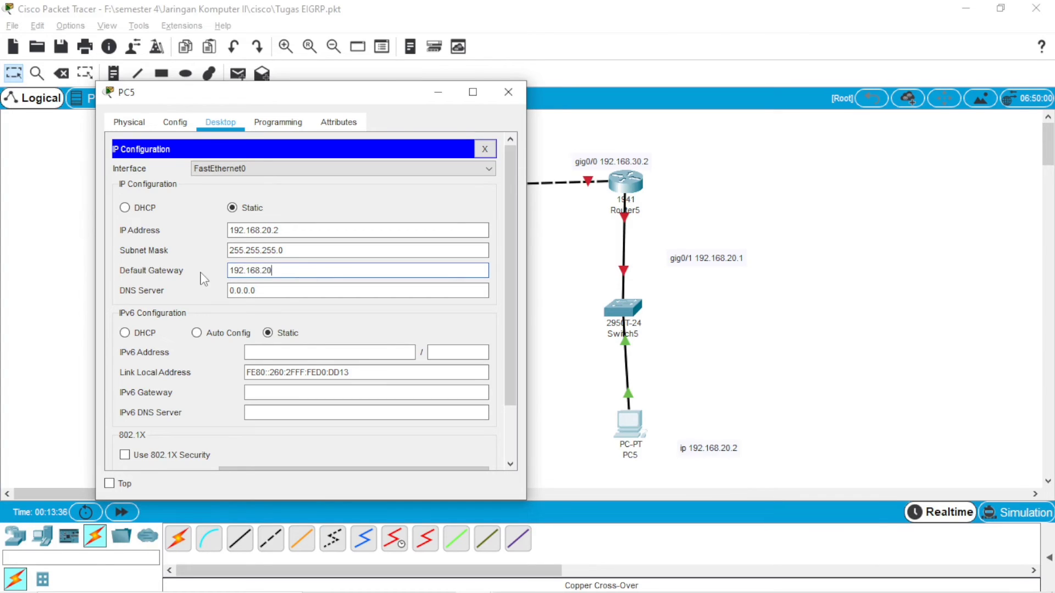
{"action": "type", "text": ".1"}
{"action": "left_click", "coordinate": [508, 92]}
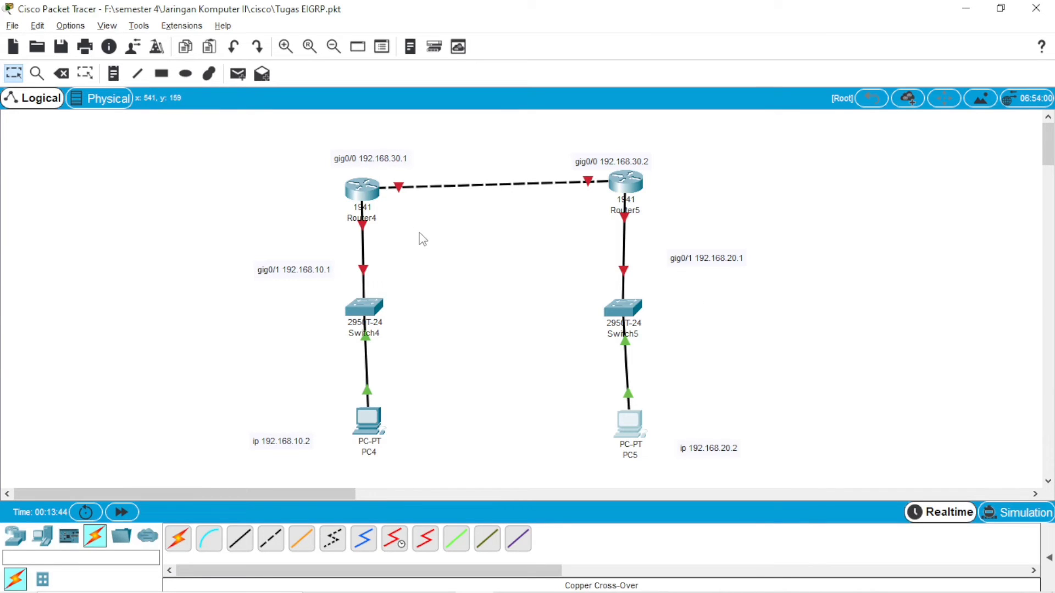
Step: Open Router4's command line, decline the initial configuration dialog with no, and enter global configuration mode with en and conf t
{"action": "left_click", "coordinate": [362, 189]}
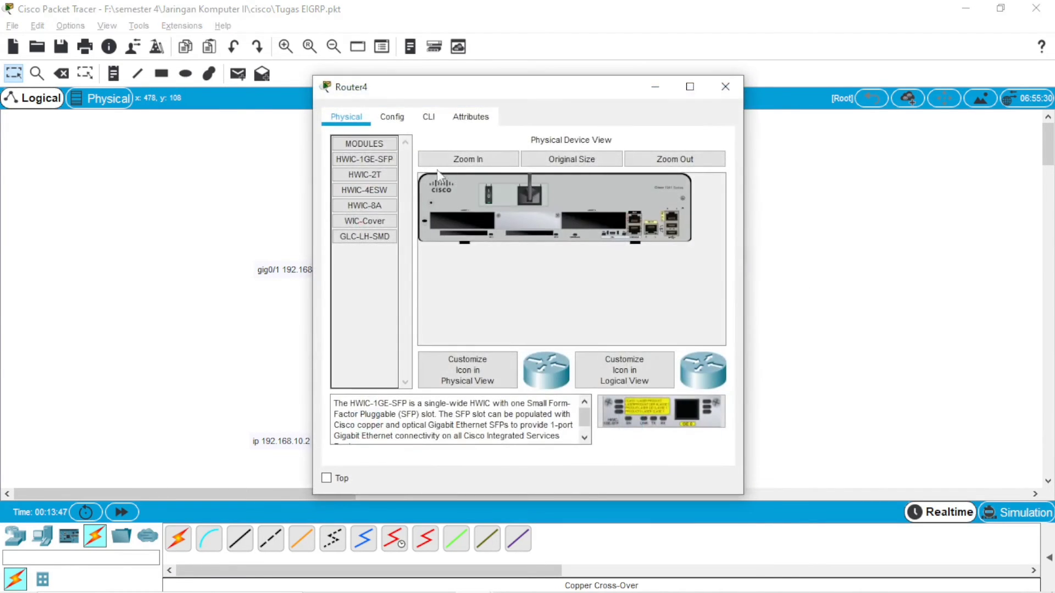
{"action": "left_click", "coordinate": [429, 117]}
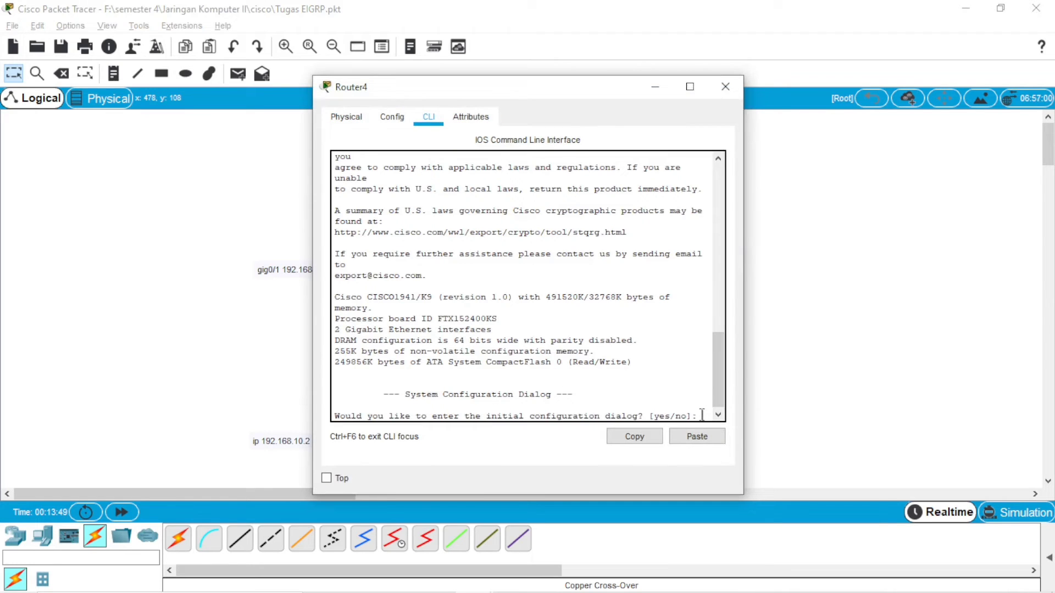
{"action": "type", "text": "no"}
{"action": "key", "text": "Return"}
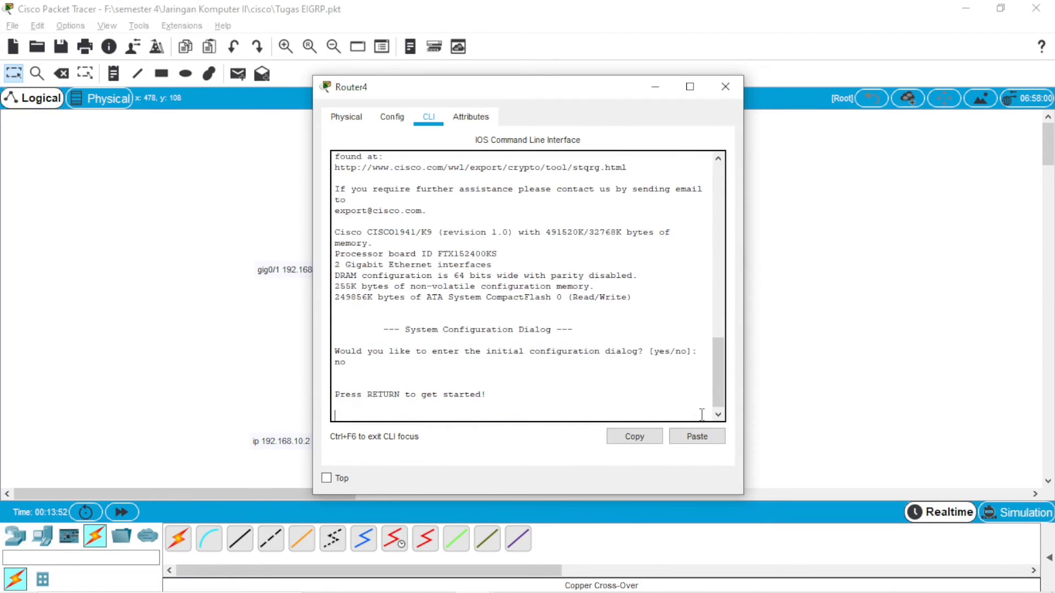
{"action": "key", "text": "Return"}
{"action": "type", "text": "en"}
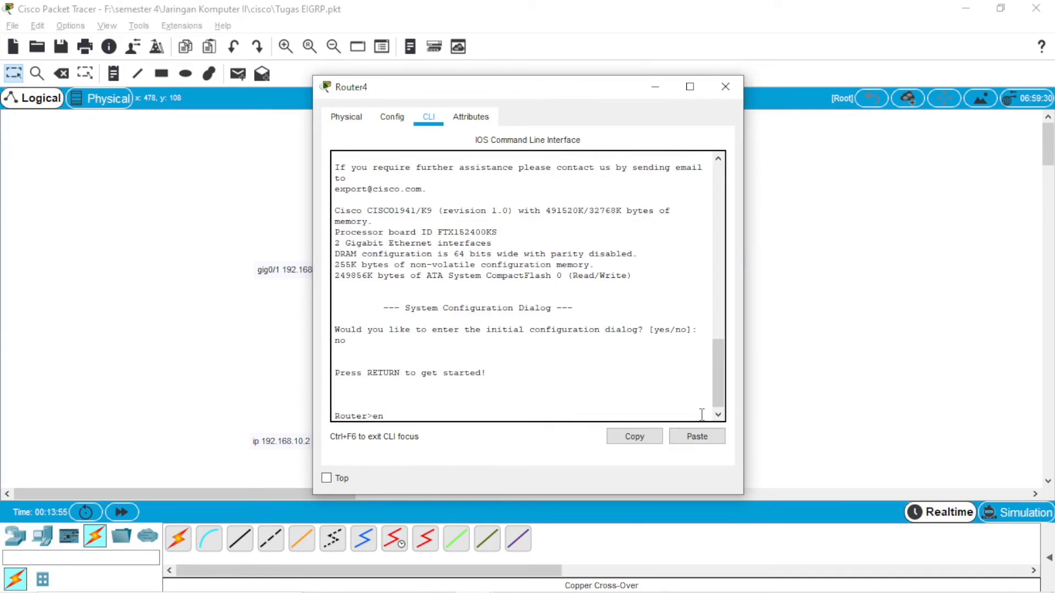
{"action": "key", "text": "Return"}
{"action": "type", "text": "conf t"}
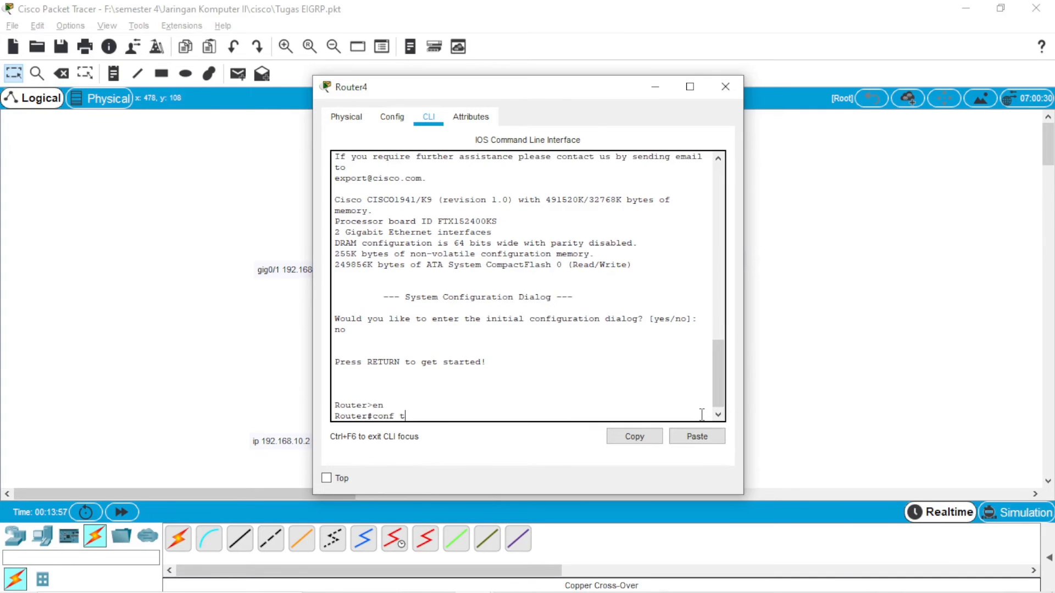
{"action": "key", "text": "Return"}
Step: Configure Router4's interface gi0/1 with IP address 192.168.10.1 and mask 255.255.255.0, enable it with no shutdown, and exit the interface mode
{"action": "type", "text": "int"}
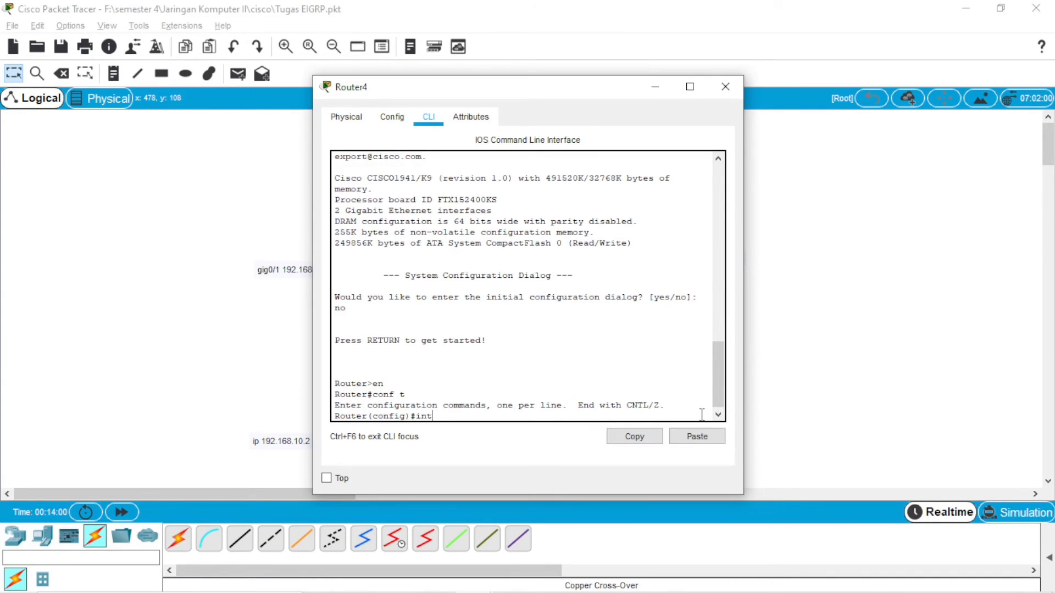
{"action": "type", "text": " gi0/1"}
{"action": "key", "text": "Return"}
{"action": "type", "text": "ip ad"}
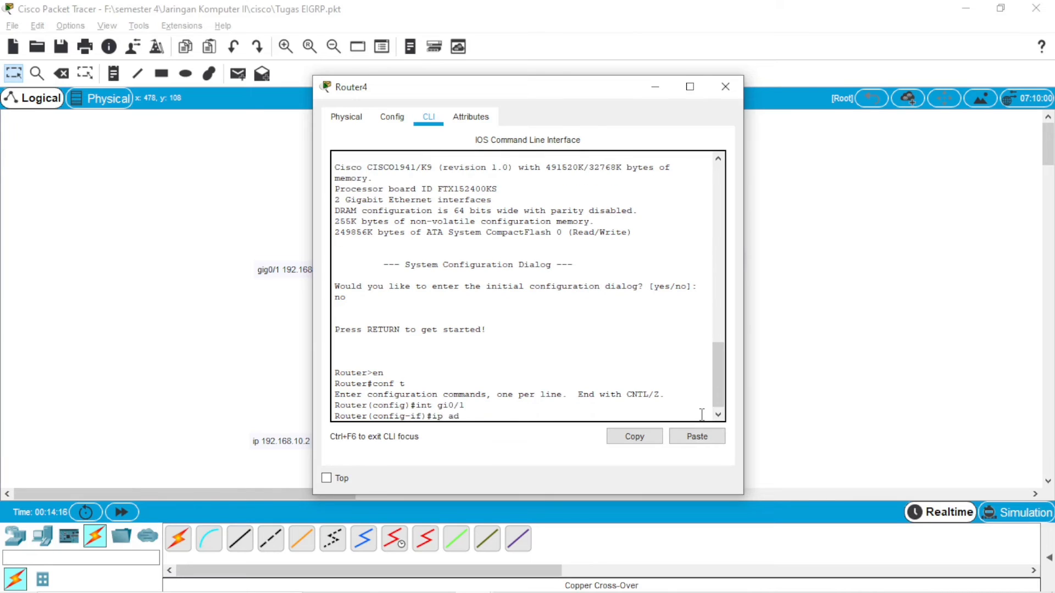
{"action": "type", "text": "dress 19"}
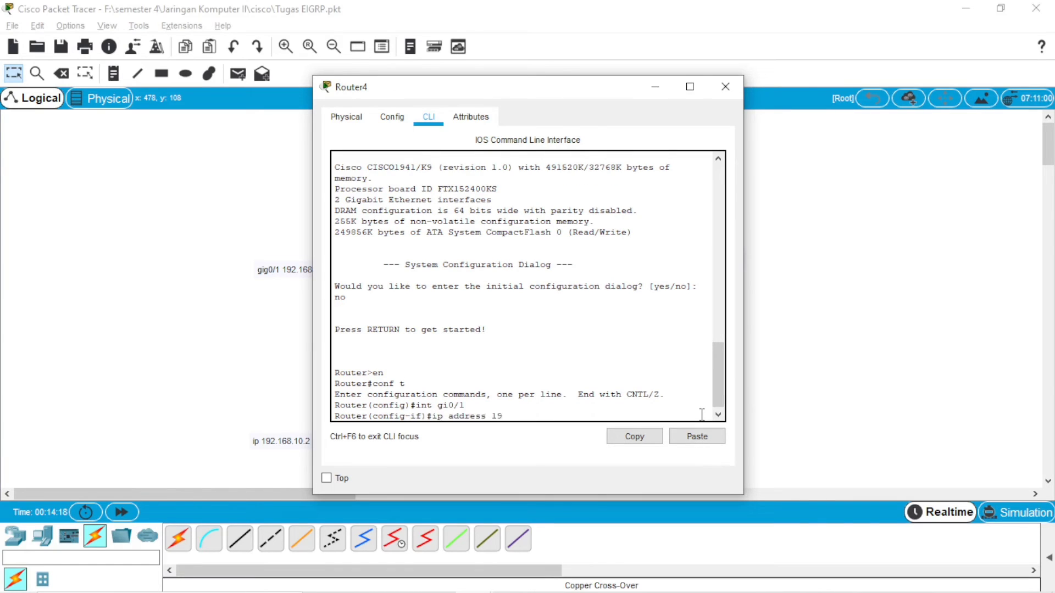
{"action": "type", "text": "2.168.10.1 255.255.25"}
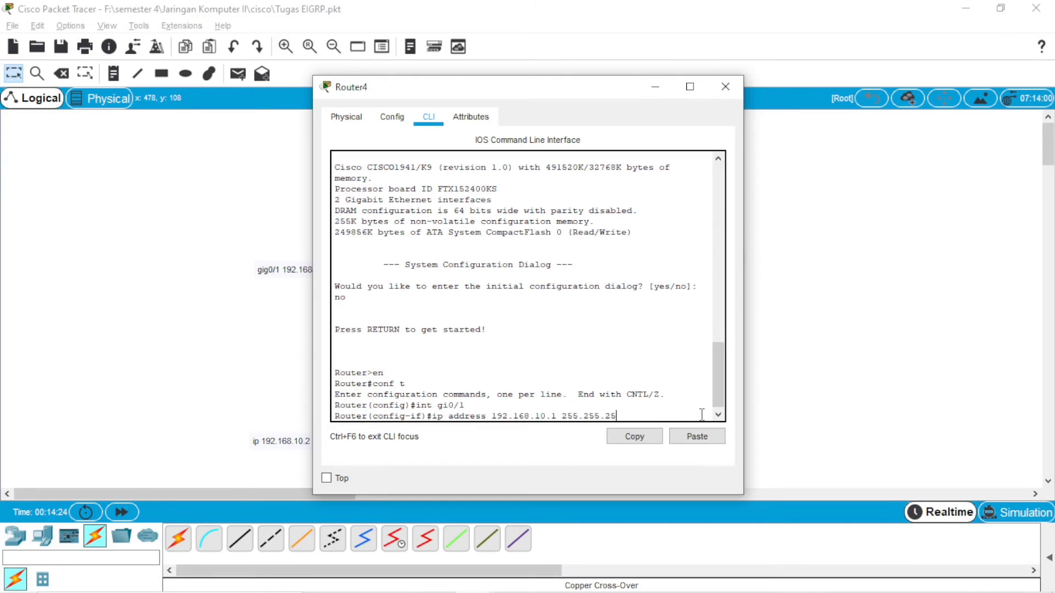
{"action": "type", "text": "5.0"}
{"action": "key", "text": "Return"}
{"action": "type", "text": "no shutdown"}
{"action": "key", "text": "Return"}
{"action": "type", "text": "ex"}
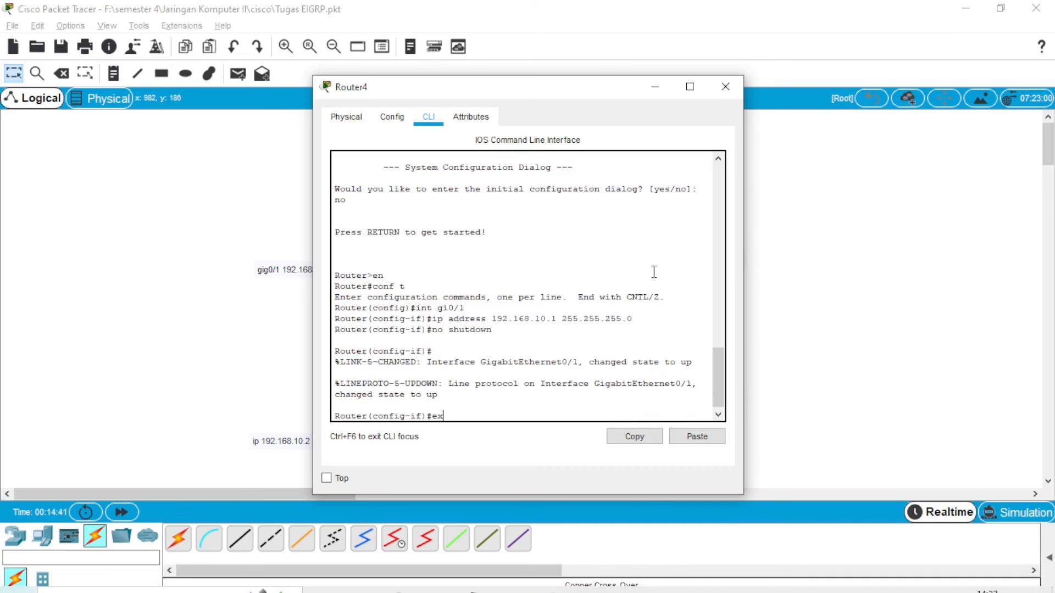
{"action": "key", "text": "Return"}
Step: Configure Router4's interface gi0/0 with IP address 192.168.30.1 and mask 255.255.255.0, enable it with no shutdown, and close the router window
{"action": "type", "text": "int "}
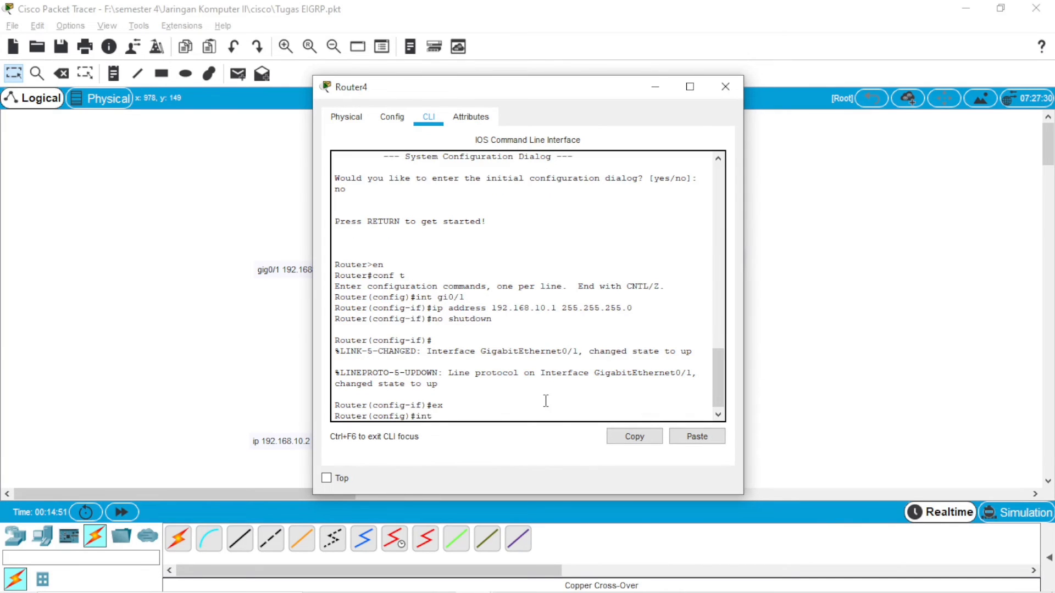
{"action": "type", "text": "gi0/0"}
{"action": "key", "text": "Return"}
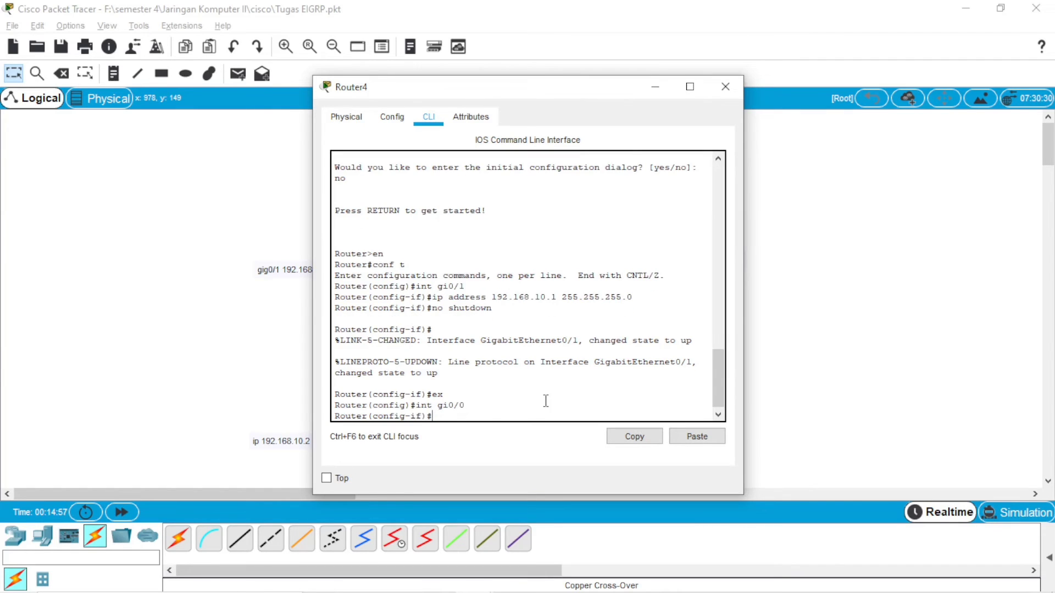
{"action": "type", "text": "ip address 192.168.30.1 255"}
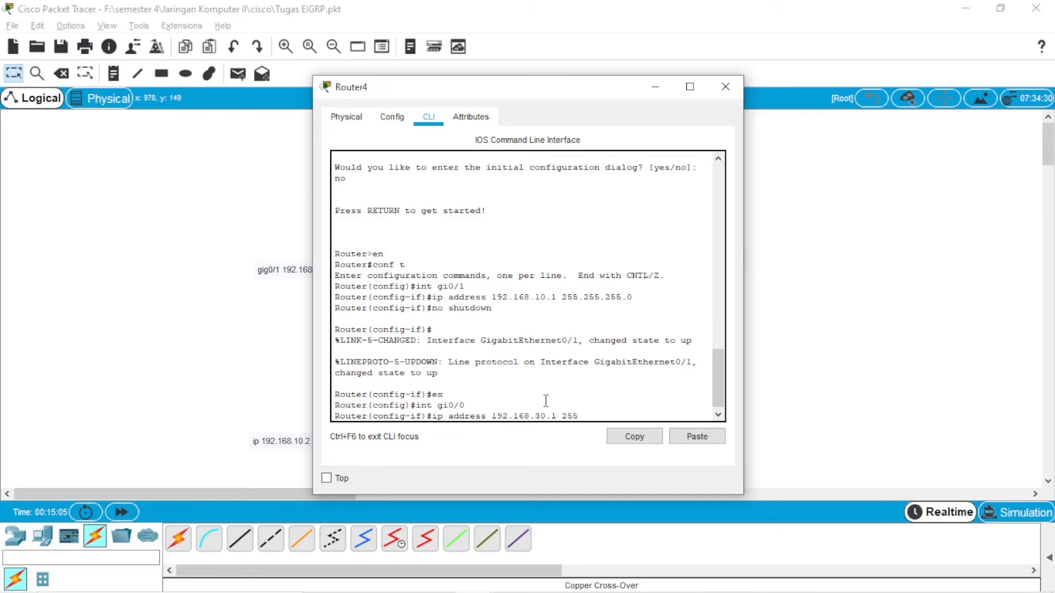
{"action": "type", "text": ".255.255.0"}
{"action": "key", "text": "Return"}
{"action": "type", "text": "no shutdown"}
{"action": "key", "text": "Return"}
{"action": "type", "text": "ex"}
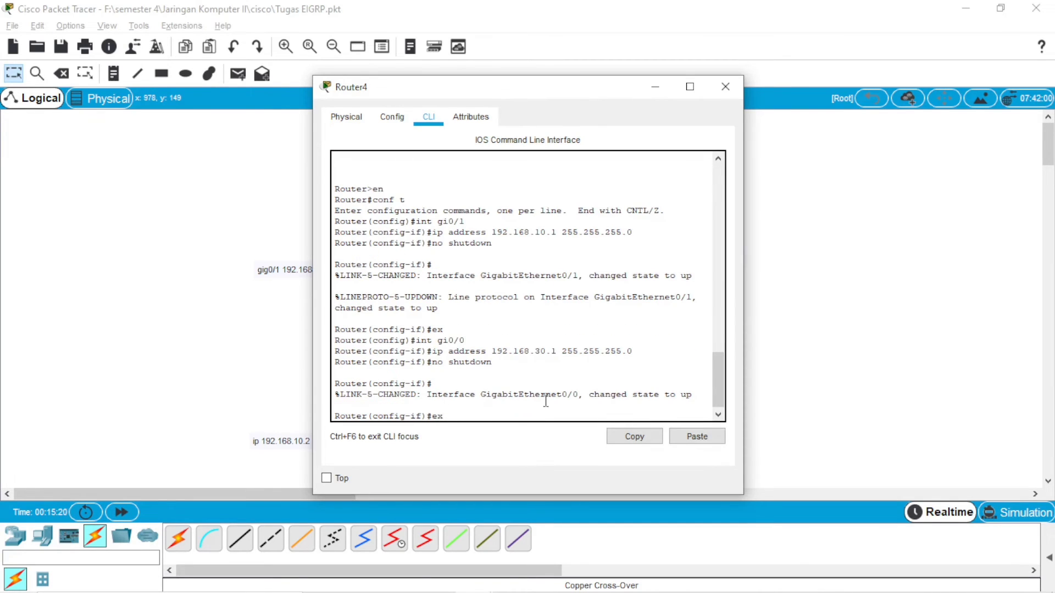
{"action": "key", "text": "Return"}
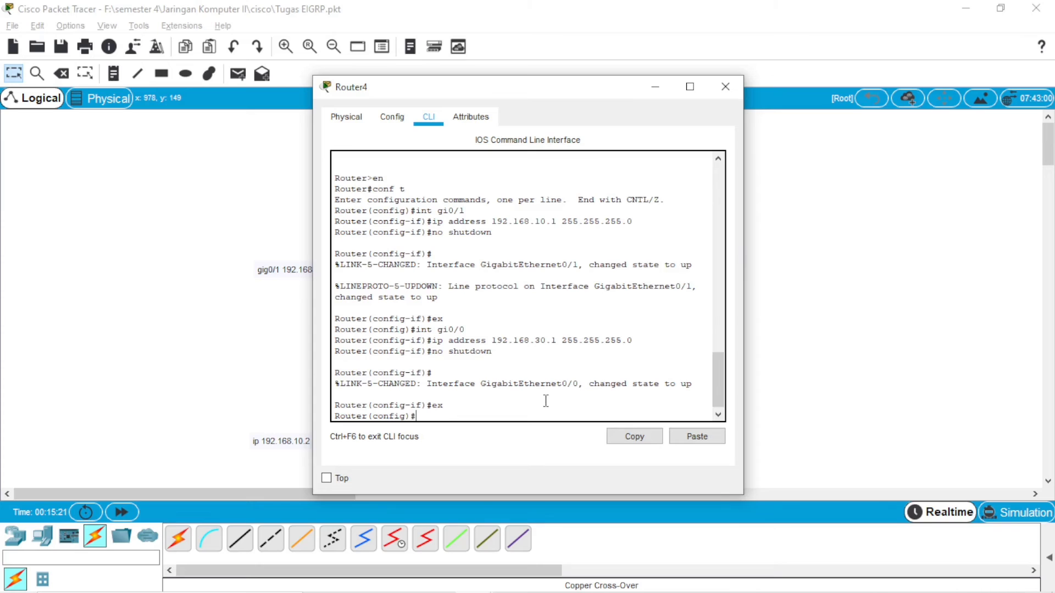
{"action": "left_click", "coordinate": [724, 93]}
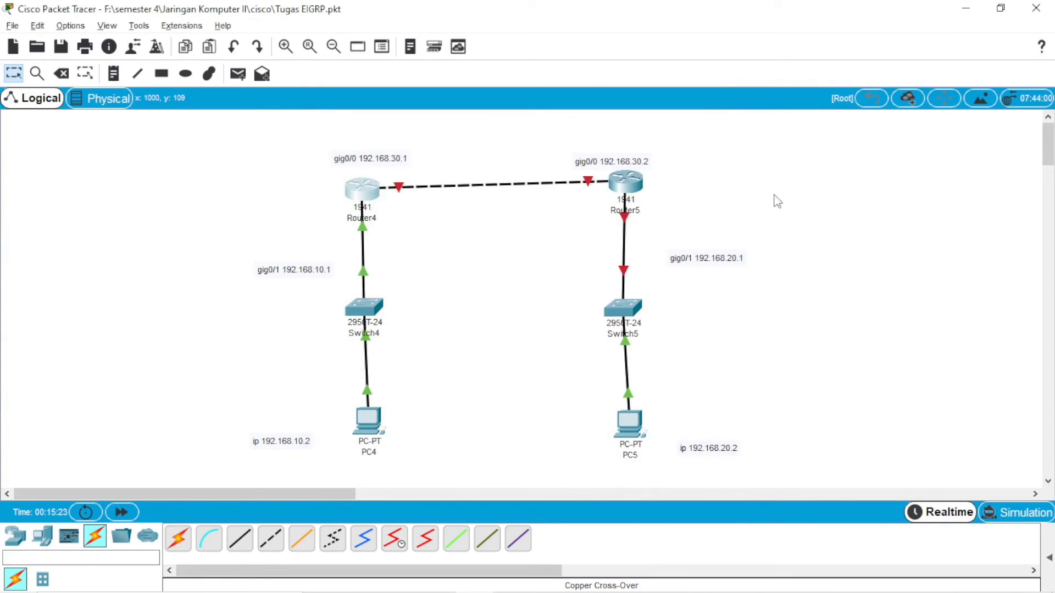
Step: Open Router5's command line, decline the initial configuration dialog with no, and enter global configuration mode with en and conf t
{"action": "left_click", "coordinate": [631, 187]}
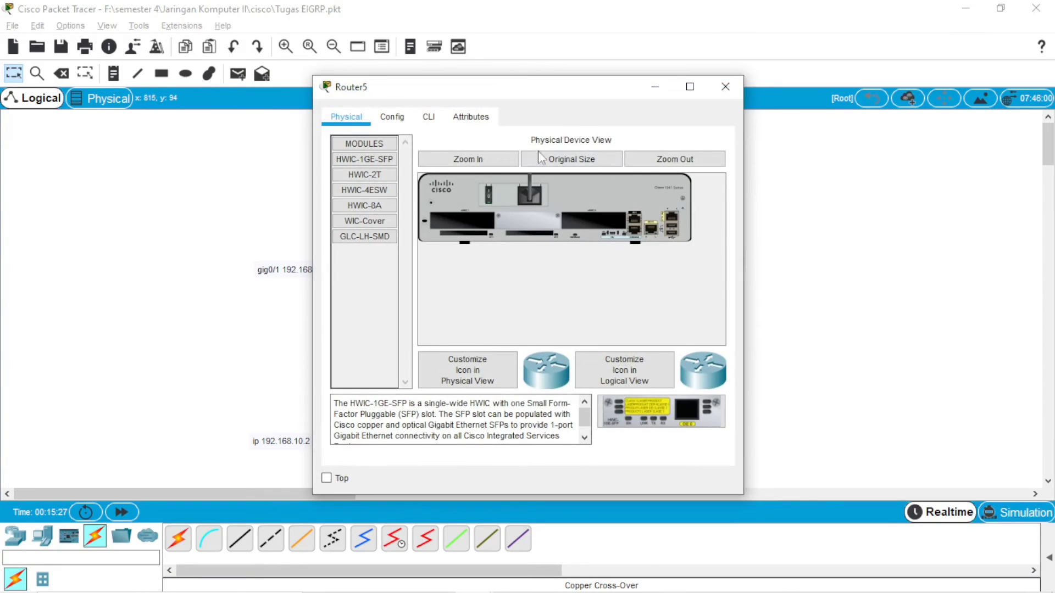
{"action": "left_click", "coordinate": [431, 118]}
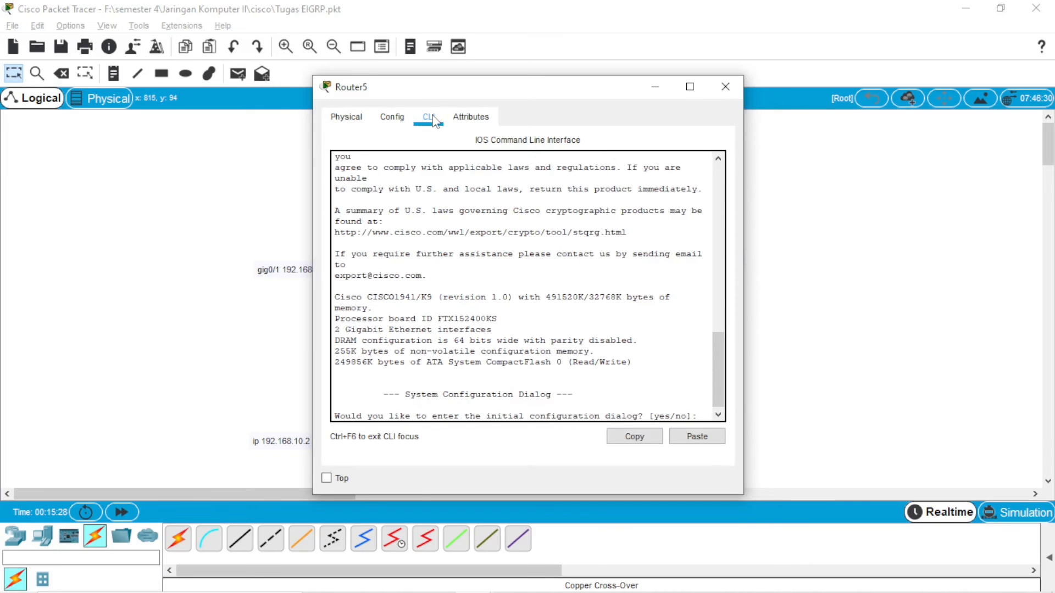
{"action": "type", "text": "no"}
{"action": "key", "text": "Return"}
{"action": "key", "text": "Return"}
{"action": "type", "text": "en"}
{"action": "key", "text": "Return"}
{"action": "type", "text": "conf t"}
{"action": "key", "text": "Return"}
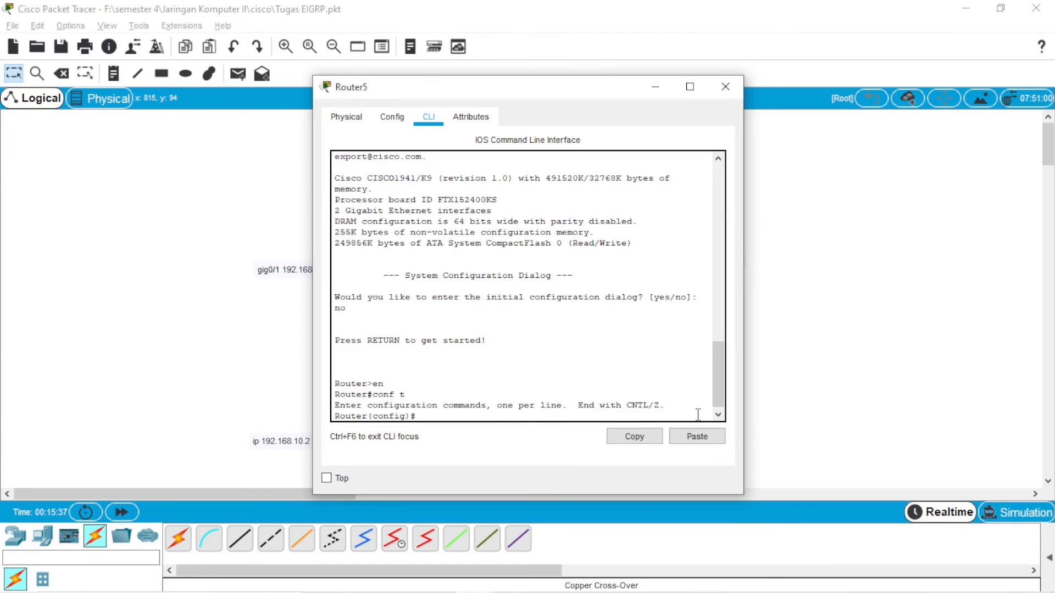
Step: Configure Router5's interface gi0/1 with IP address 192.168.20.1 and mask 255.255.255.0, enable it with no shutdown, and exit the interface mode
{"action": "type", "text": "int gi0/1"}
{"action": "key", "text": "Return"}
{"action": "type", "text": "ip address 192.168.20.1 255.255.255.0"}
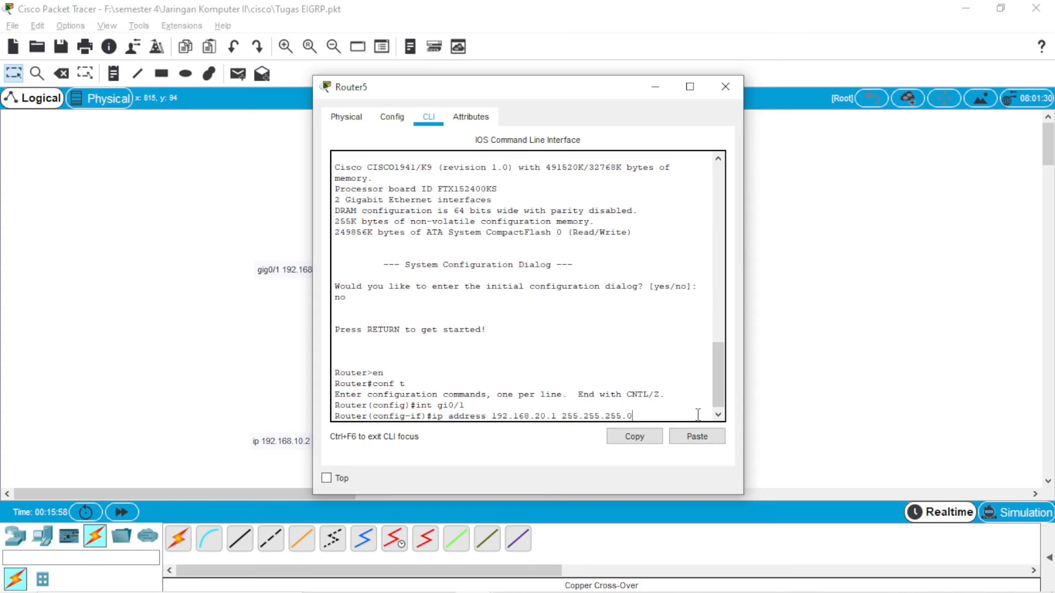
{"action": "key", "text": "Return"}
{"action": "type", "text": "no shutdown"}
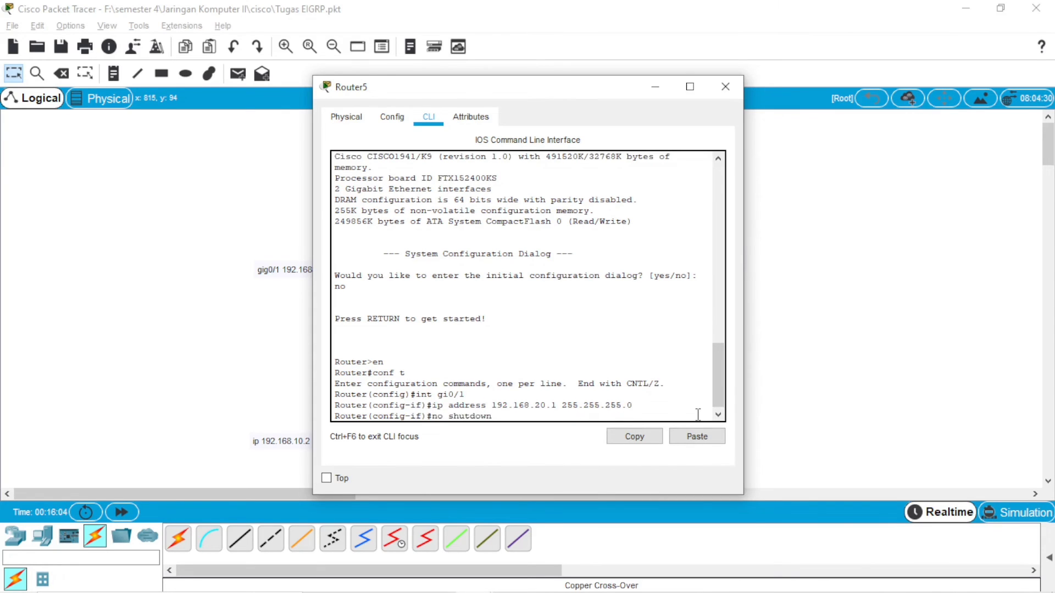
{"action": "key", "text": "Return"}
{"action": "type", "text": "ex"}
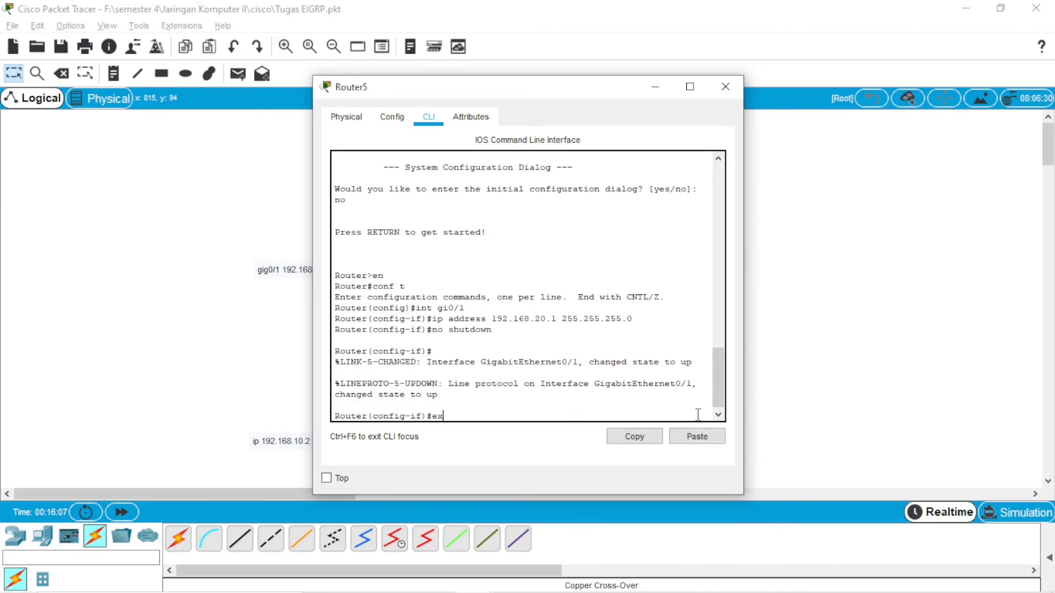
{"action": "key", "text": "BackSpace"}
{"action": "type", "text": "x"}
{"action": "key", "text": "Return"}
Step: Configure Router5's interface gi0/0 with IP address 192.168.30.2 and mask 255.255.255.0, enable it with no shutdown, and close the router window
{"action": "type", "text": "int gi0/0"}
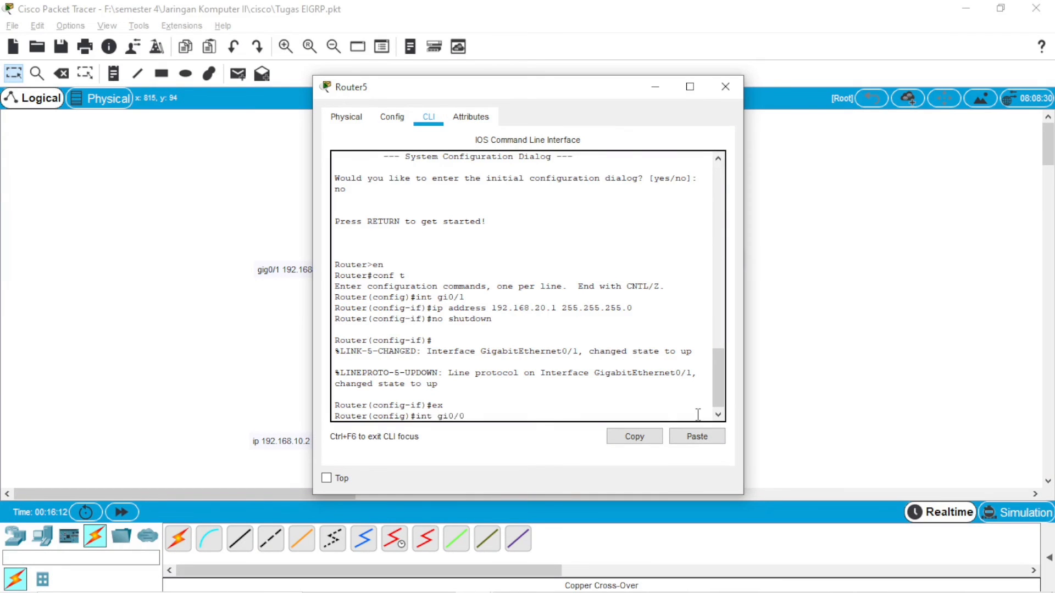
{"action": "key", "text": "Return"}
{"action": "type", "text": "ip add"}
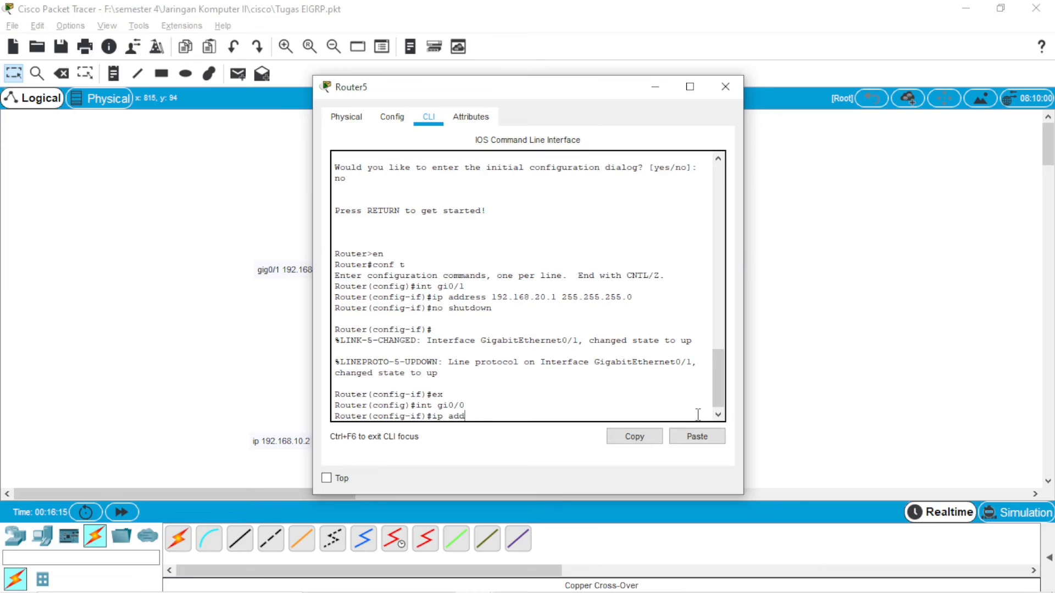
{"action": "type", "text": "ress 192.16"}
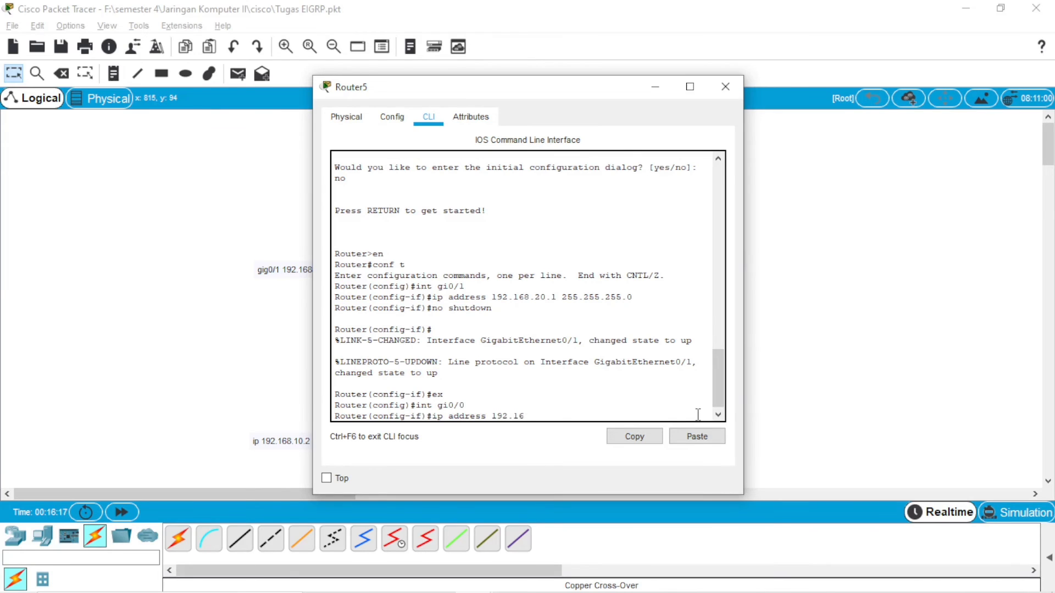
{"action": "type", "text": "8.30.2 2555"}
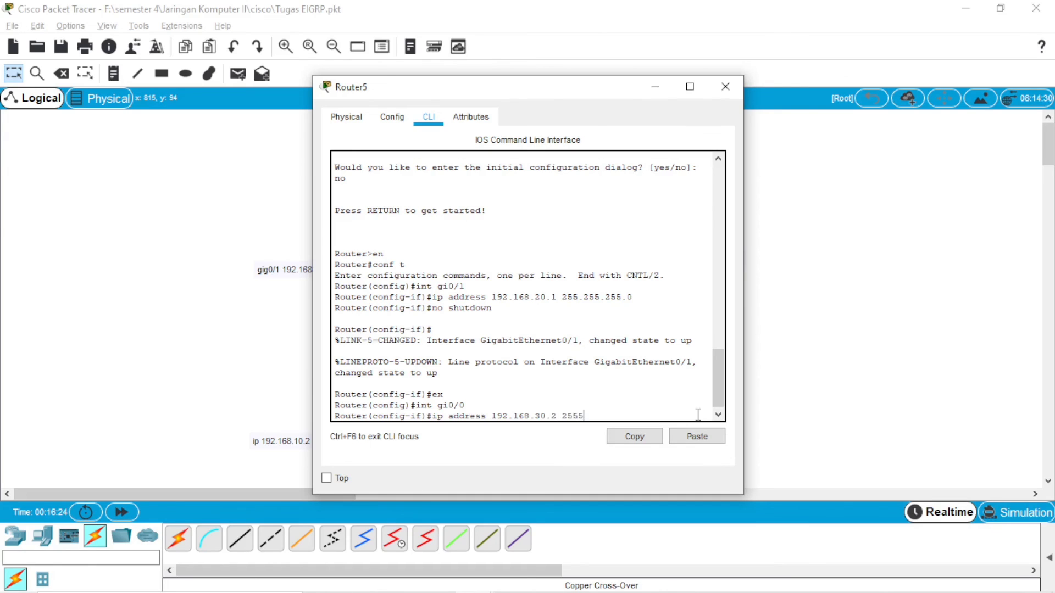
{"action": "key", "text": "BackSpace"}
{"action": "type", "text": ".255.255.0"}
{"action": "key", "text": "Return"}
{"action": "type", "text": "no s"}
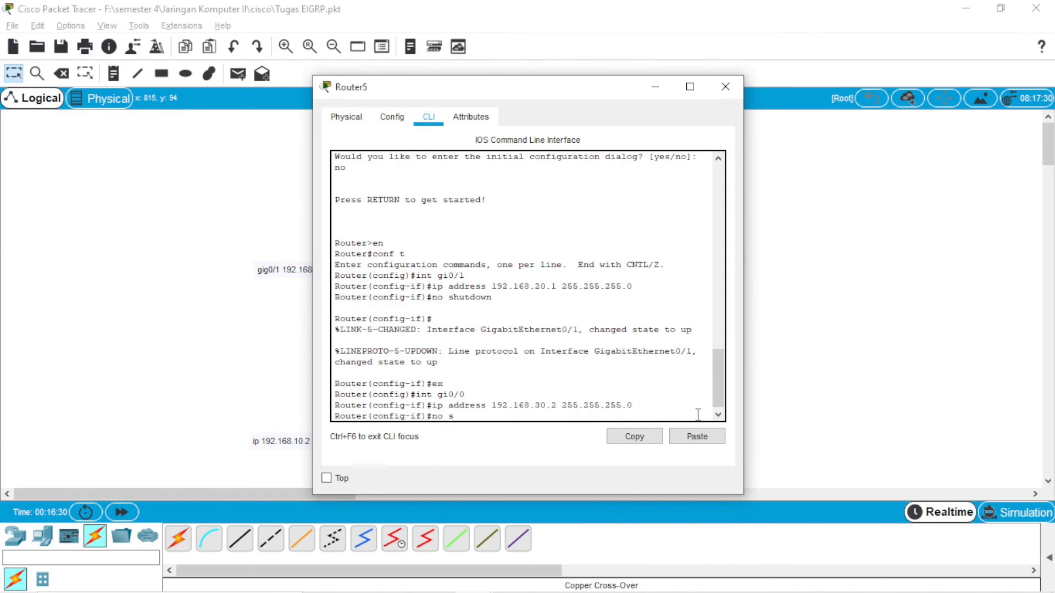
{"action": "type", "text": "hutdown"}
{"action": "key", "text": "Return"}
{"action": "type", "text": "ex"}
{"action": "key", "text": "Return"}
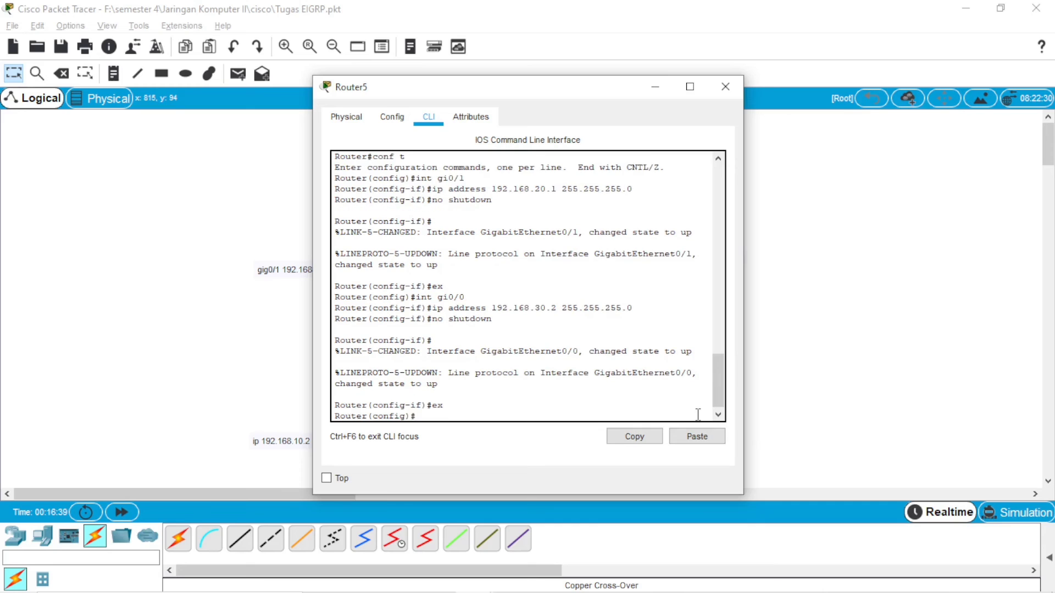
{"action": "left_click", "coordinate": [729, 88]}
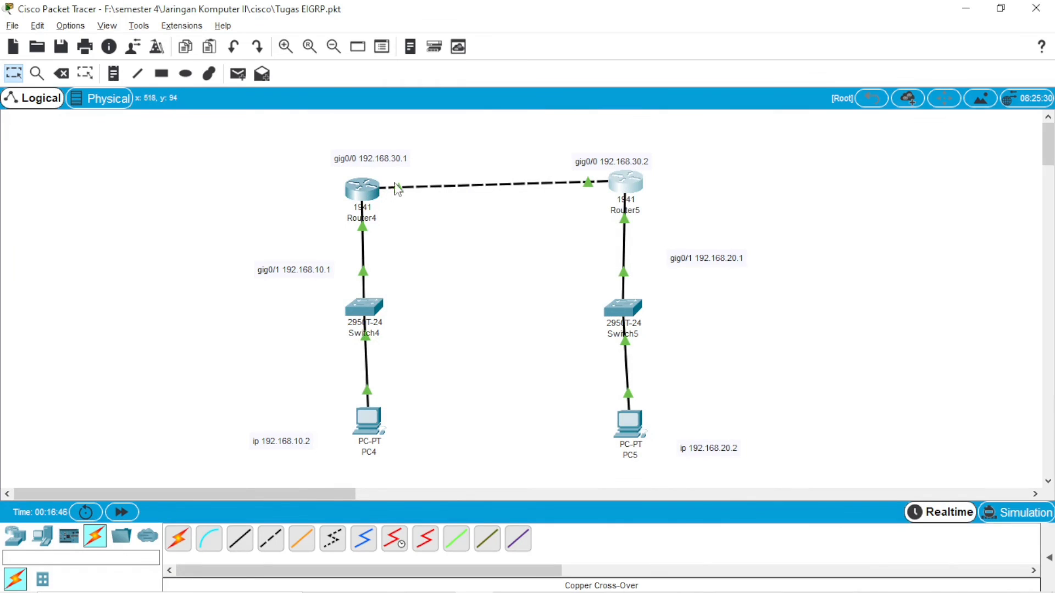
Step: Open Router4's command line and enter the EIGRP 10 routing configuration with route eigrp 10
{"action": "left_click", "coordinate": [362, 190]}
{"action": "type", "text": "route"}
{"action": "type", "text": " e"}
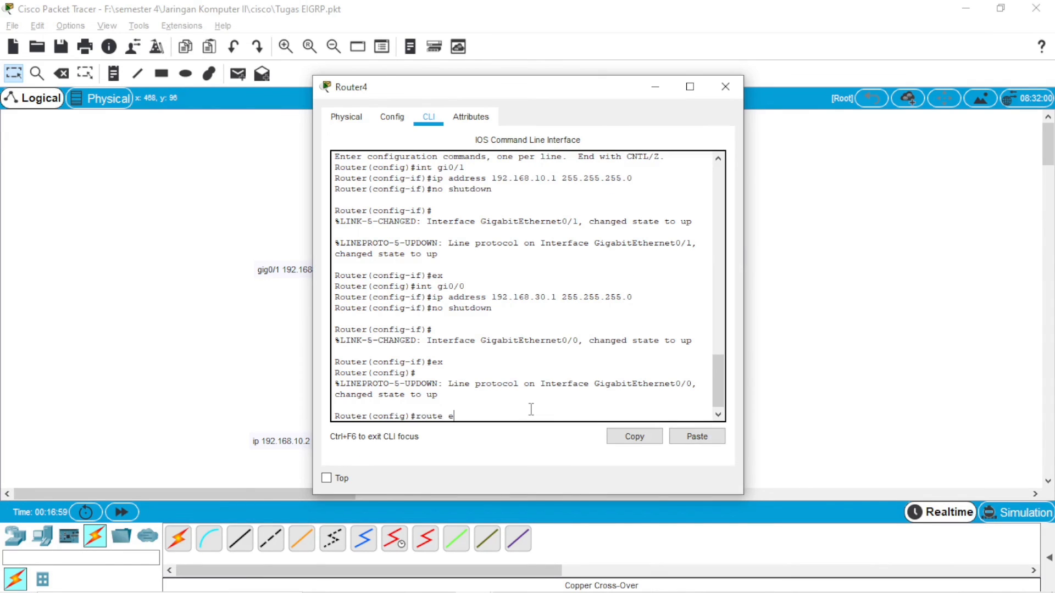
{"action": "type", "text": "igrp 10"}
{"action": "key", "text": "Return"}
Step: Add networks 192.168.10.0 and 192.168.30.0 to Router4's EIGRP 10 configuration and close the router window
{"action": "type", "text": "network 192.168"}
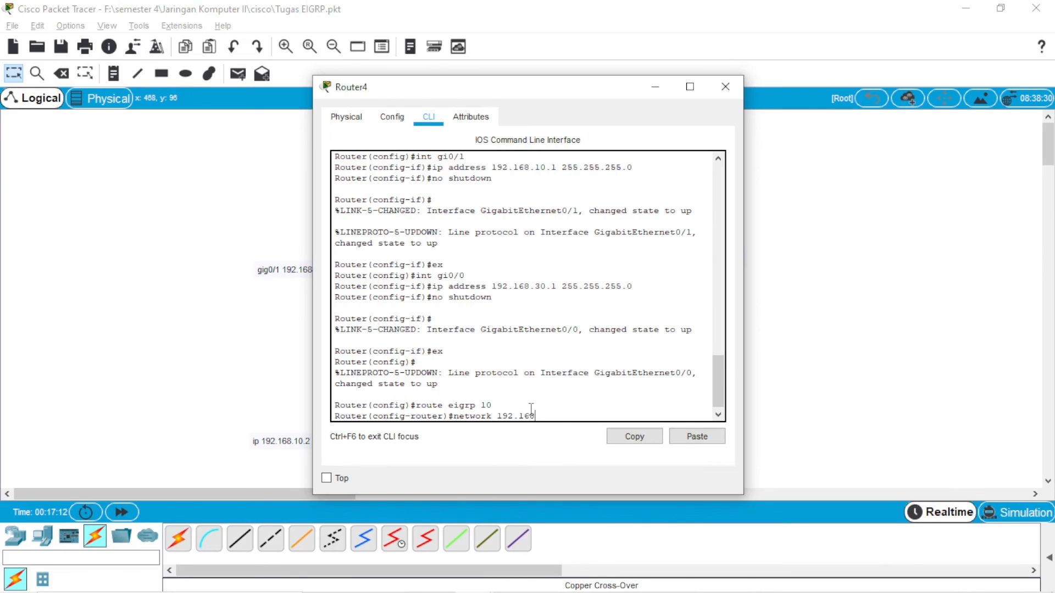
{"action": "type", "text": ".10.0"}
{"action": "key", "text": "Return"}
{"action": "type", "text": "netwo"}
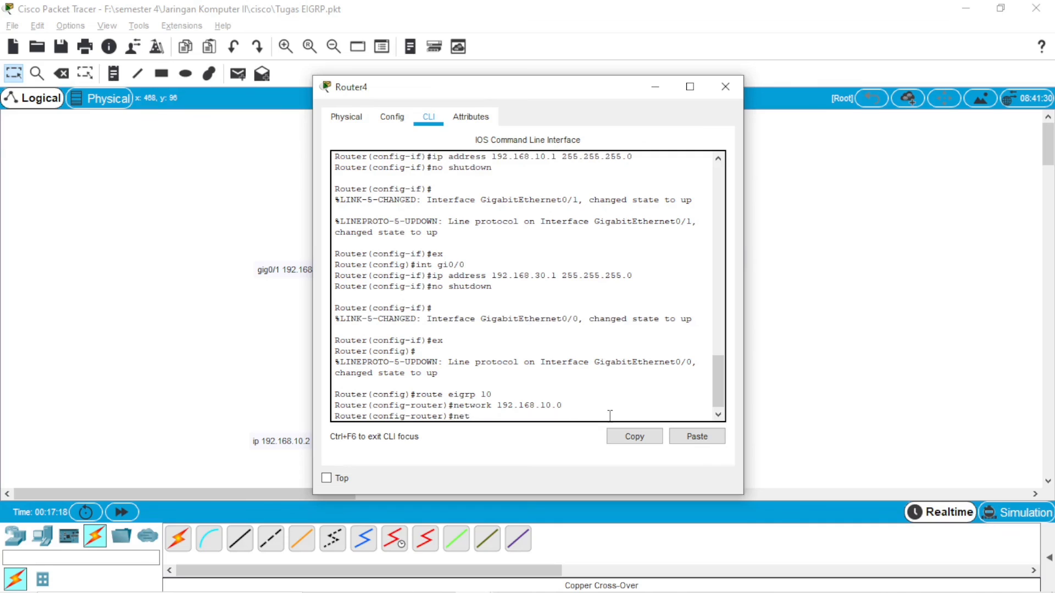
{"action": "type", "text": "rk 192.168.30.0"}
{"action": "key", "text": "Return"}
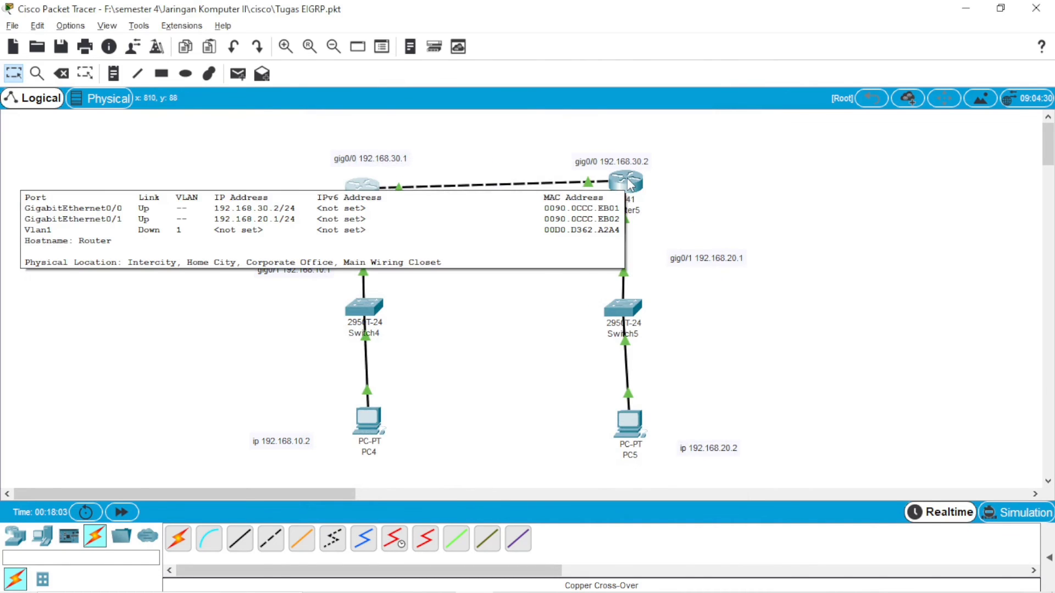
Step: Open Router5's command line and enter the EIGRP 10 routing configuration with route eigrp 10
{"action": "left_click", "coordinate": [630, 184]}
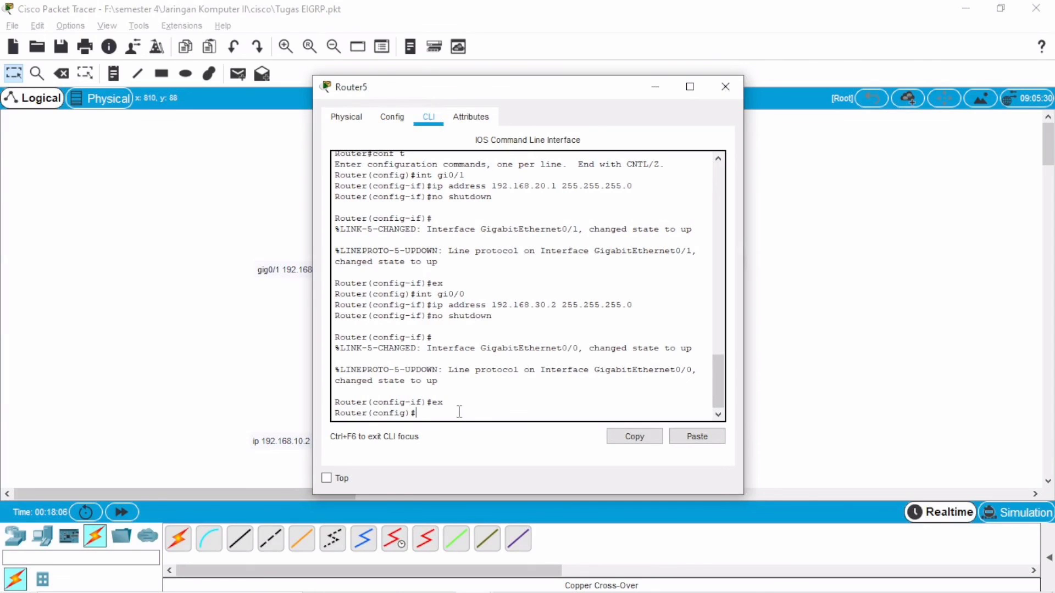
{"action": "key", "text": "Return"}
{"action": "type", "text": "route eig"}
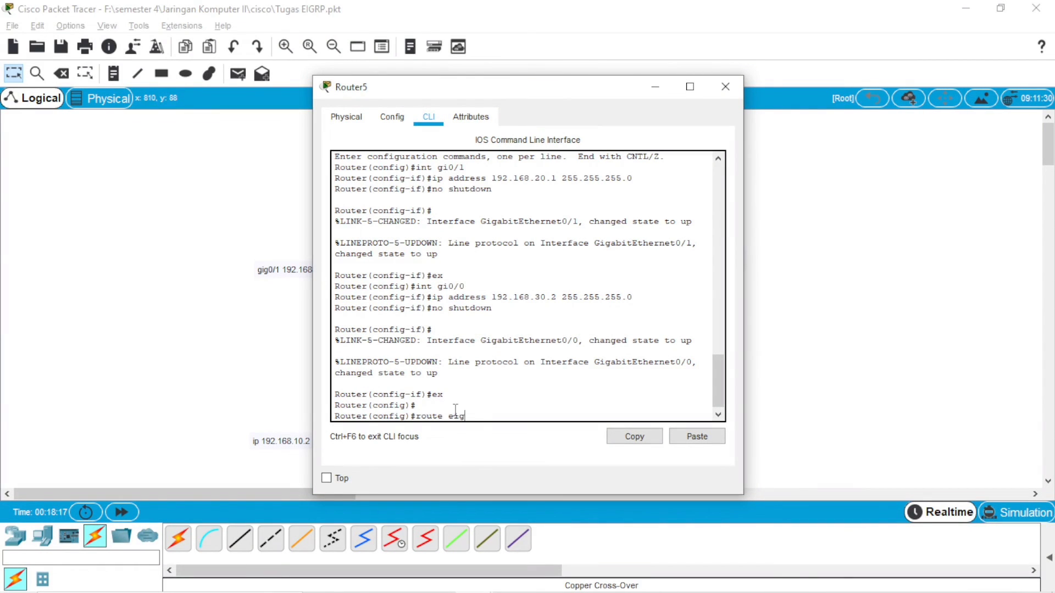
{"action": "type", "text": "rp 10"}
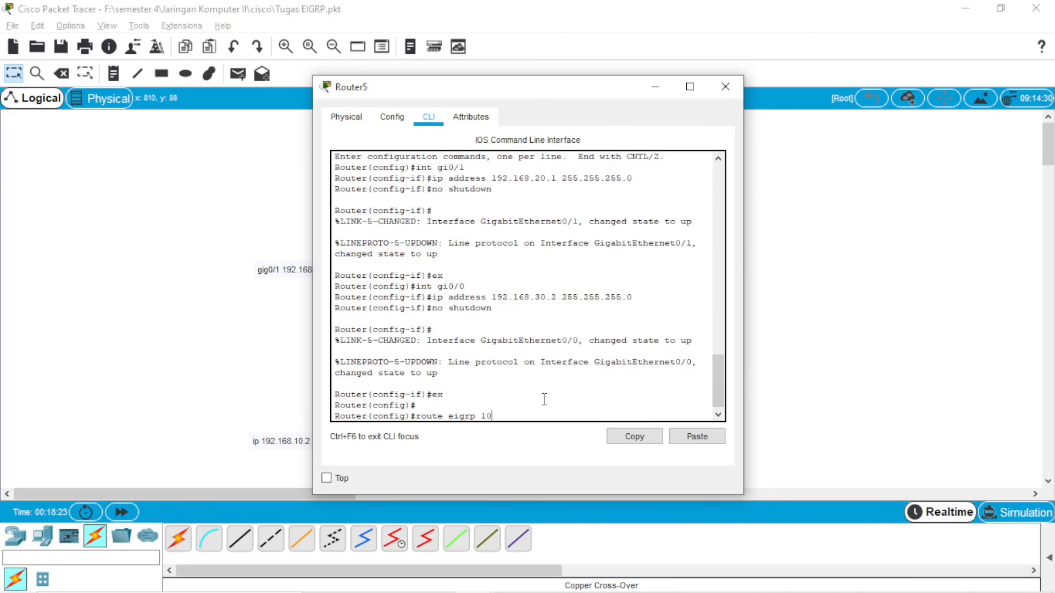
{"action": "key", "text": "Return"}
Step: Add networks 192.168.20.0 and 192.168.30.0 to Router5's EIGRP 10 configuration and close the router window
{"action": "type", "text": "network"}
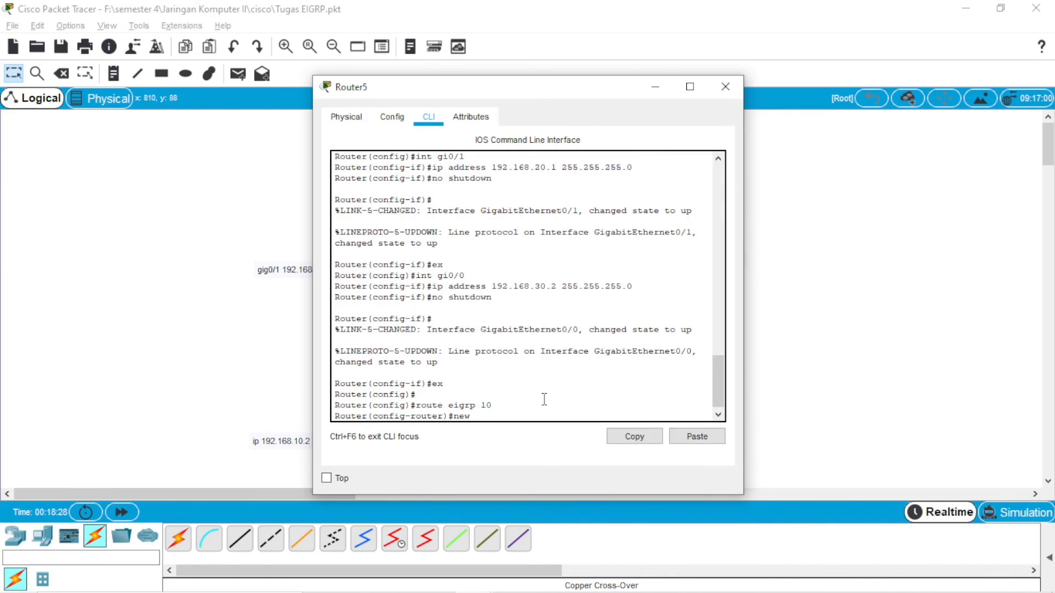
{"action": "type", "text": " 192.168.20.0"}
{"action": "key", "text": "Return"}
{"action": "type", "text": "network 192.168.30.0"}
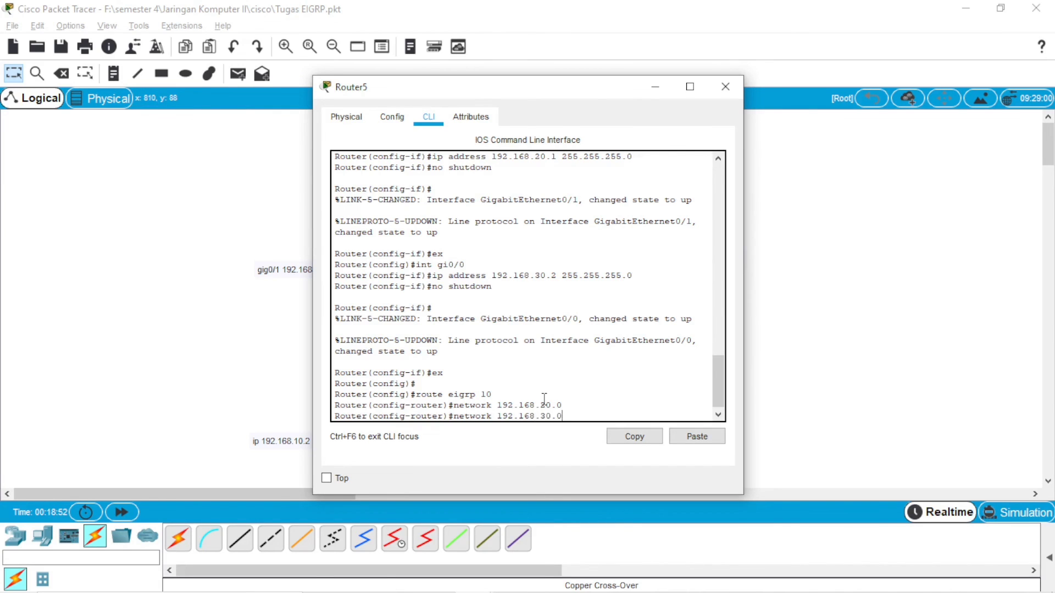
{"action": "key", "text": "Return"}
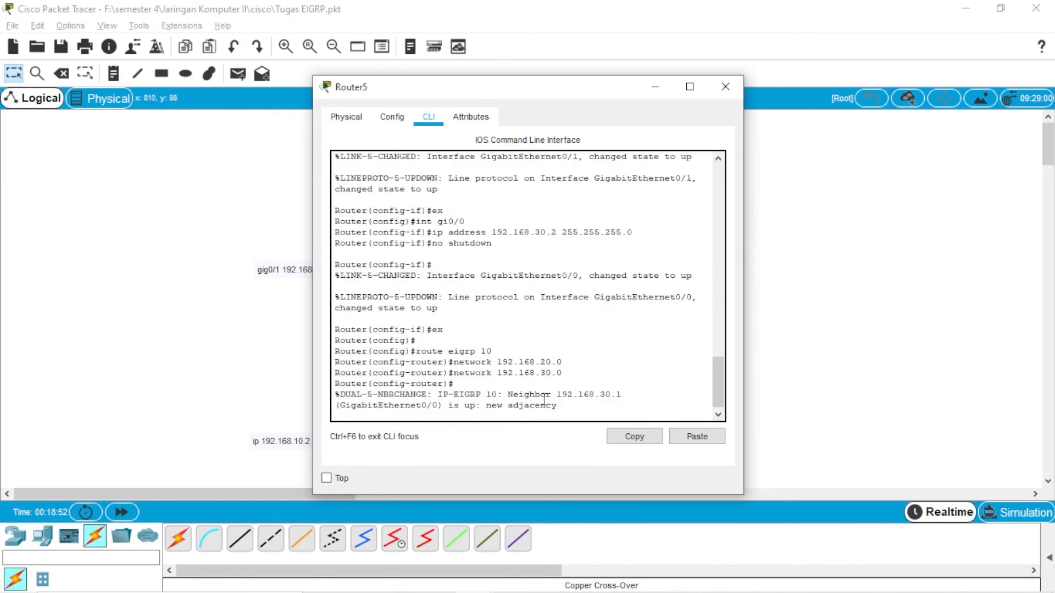
{"action": "key", "text": "Return"}
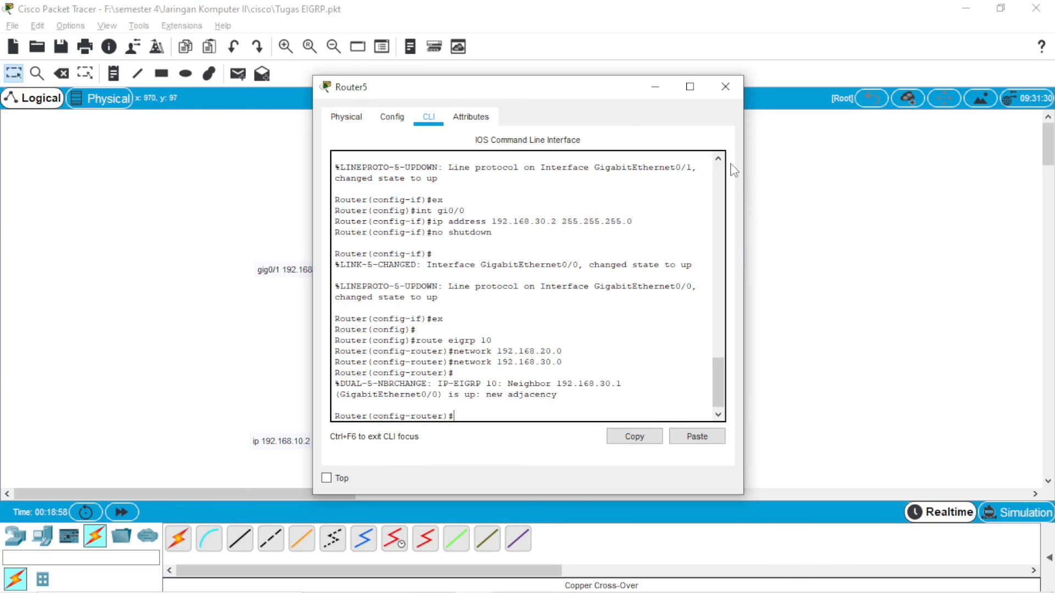
{"action": "left_click", "coordinate": [725, 87]}
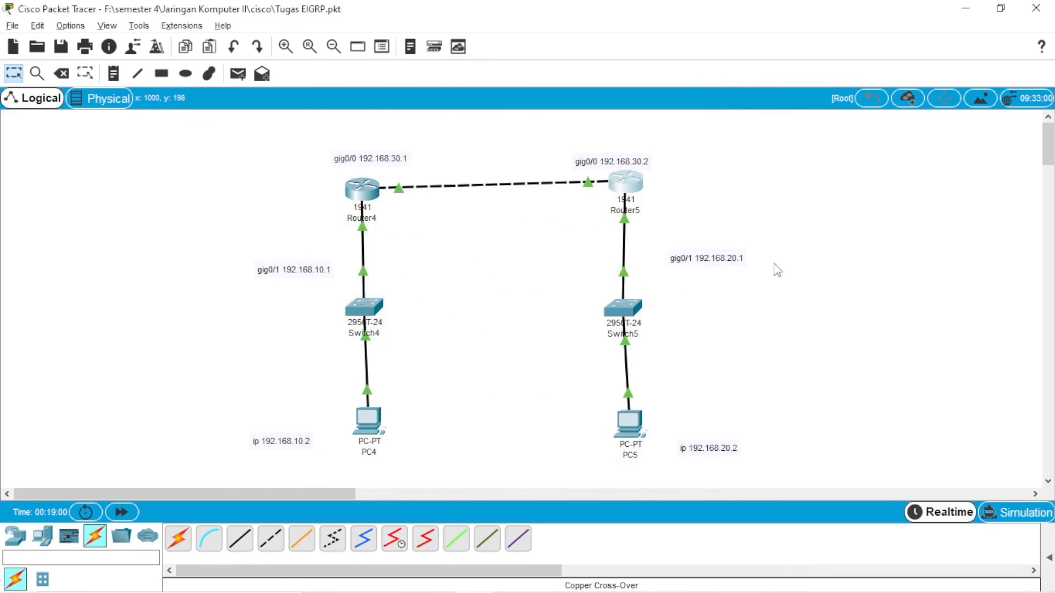
Step: Test connectivity from PC4's Command Prompt to PC5 with ping 192.168.20.2, moving the PC window aside to reveal the topology
{"action": "left_click", "coordinate": [367, 432]}
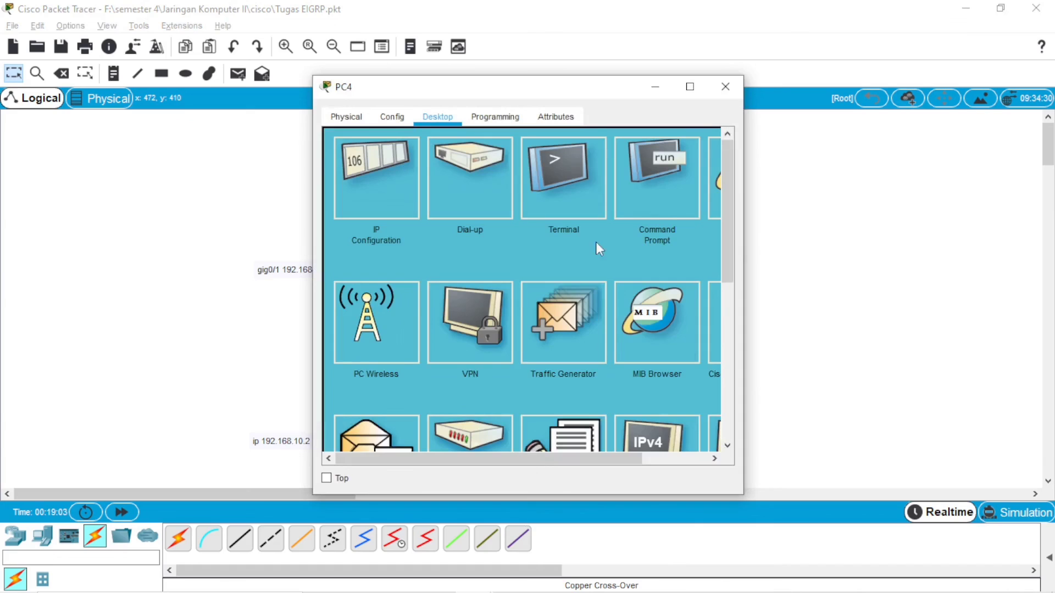
{"action": "left_click", "coordinate": [661, 213]}
{"action": "type", "text": "ping 192."}
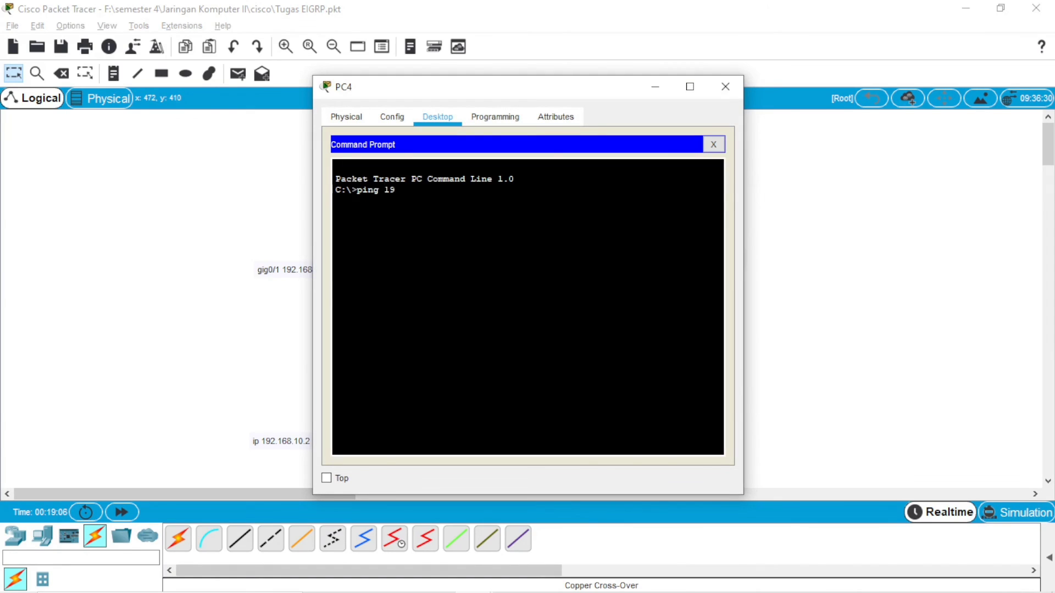
{"action": "type", "text": "168.20"}
{"action": "left_click_drag", "start_coordinate": [597, 88], "coordinate": [328, 95]}
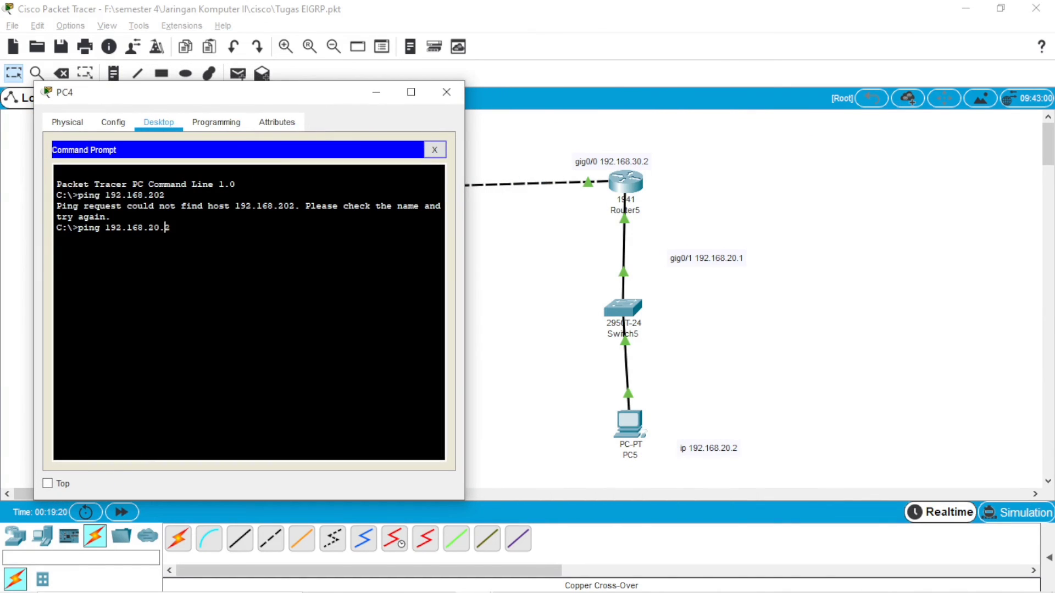
{"action": "key", "text": "Return"}
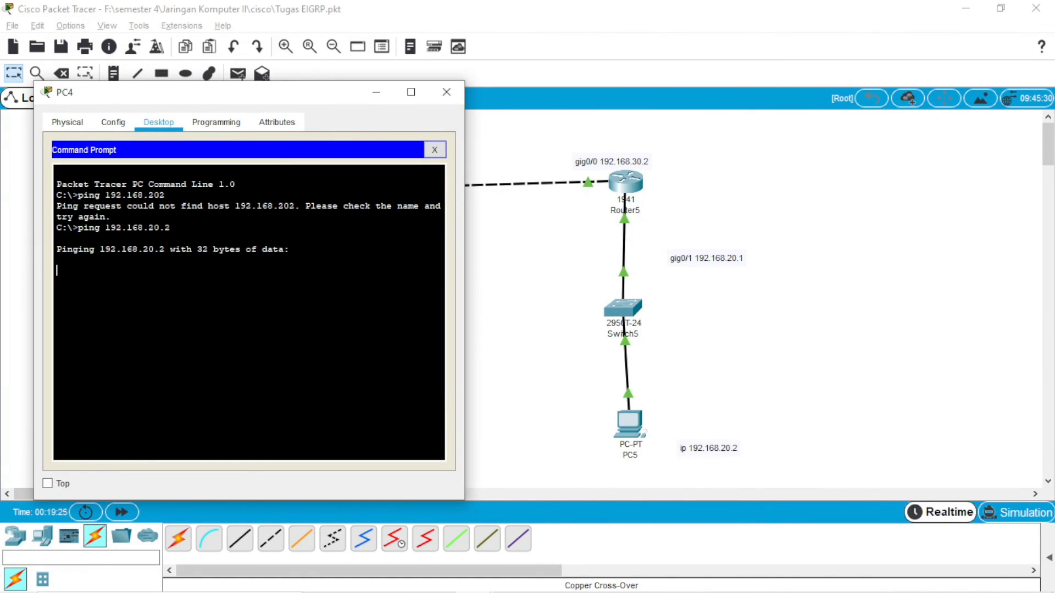